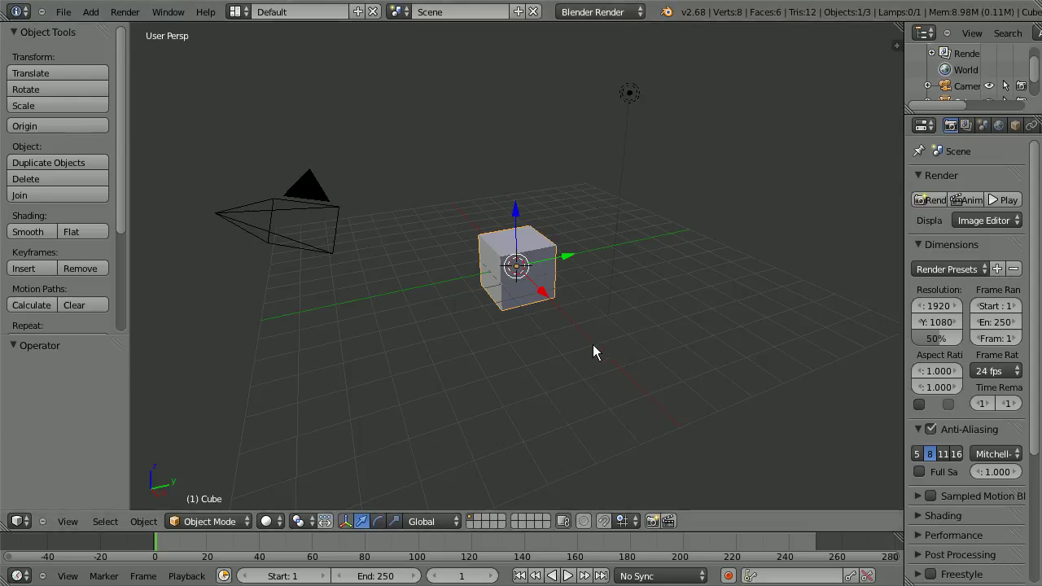
Step: Switch the scene's render engine to Cycles Render
{"action": "scroll", "coordinate": [592, 344], "scroll_direction": "up", "scroll_amount": 4}
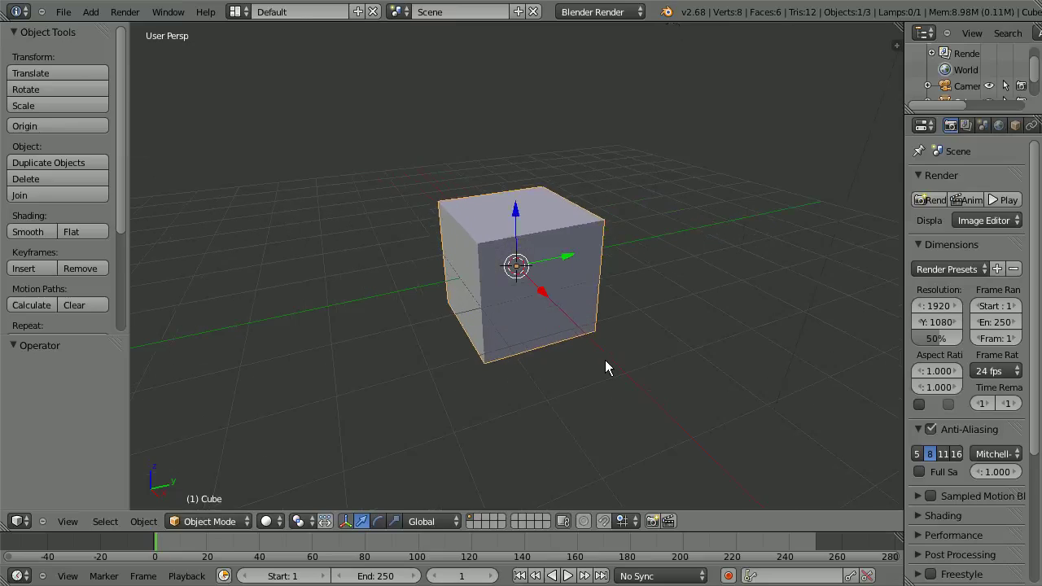
{"action": "left_click", "coordinate": [633, 12]}
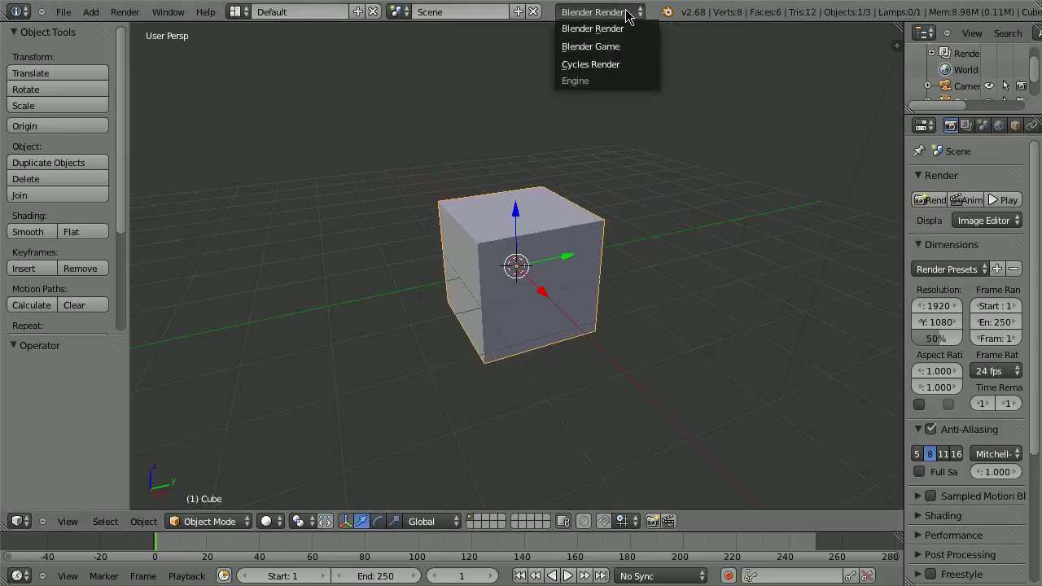
{"action": "left_click", "coordinate": [620, 68]}
{"action": "scroll", "coordinate": [587, 317], "scroll_direction": "down", "scroll_amount": 3}
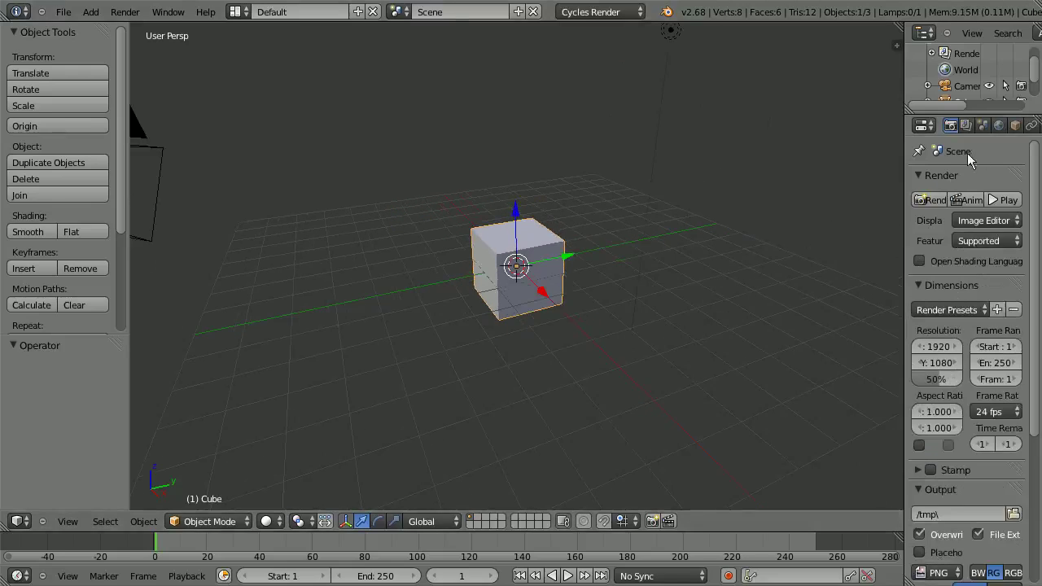
Step: Widen the properties area and change the scene's lamp to the Sun type
{"action": "scroll", "coordinate": [640, 93], "scroll_direction": "down", "scroll_amount": 1}
{"action": "right_click", "coordinate": [629, 92]}
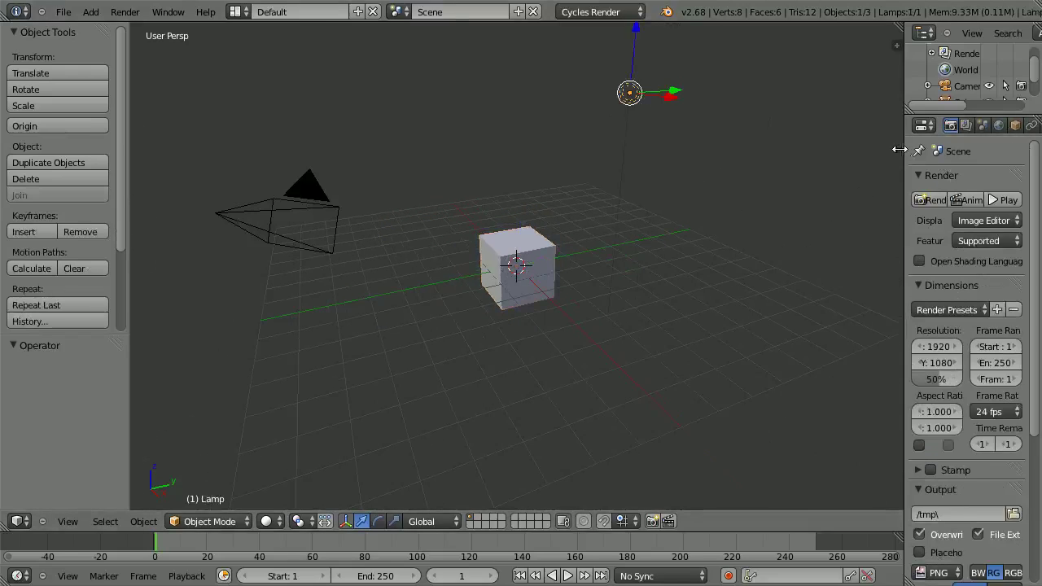
{"action": "left_click_drag", "start_coordinate": [898, 149], "coordinate": [857, 151]}
{"action": "left_click", "coordinate": [1000, 124]}
{"action": "left_click", "coordinate": [917, 268]}
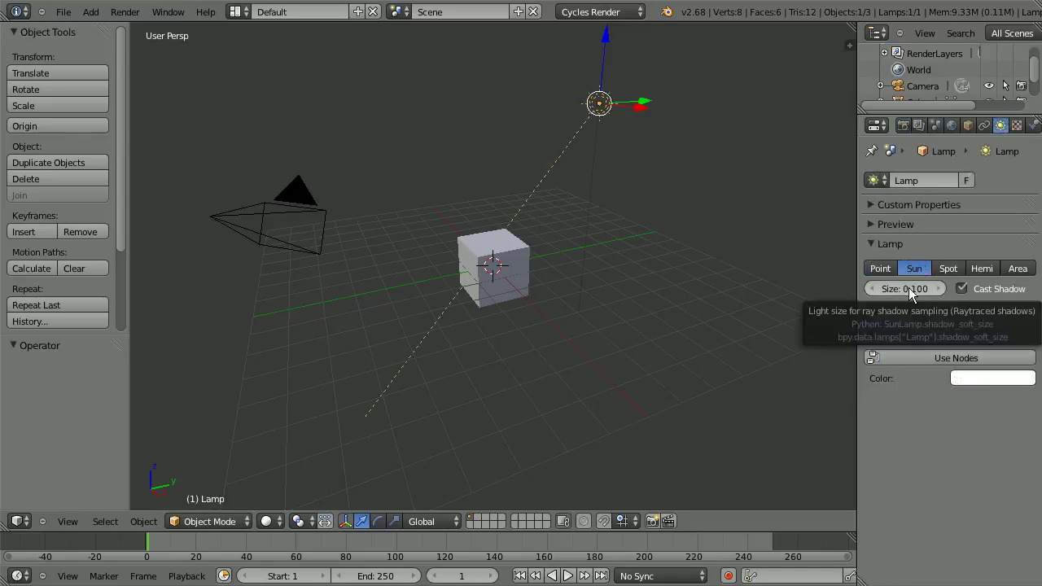
Step: Move the cube up 1 unit along the Z axis
{"action": "right_click", "coordinate": [531, 271]}
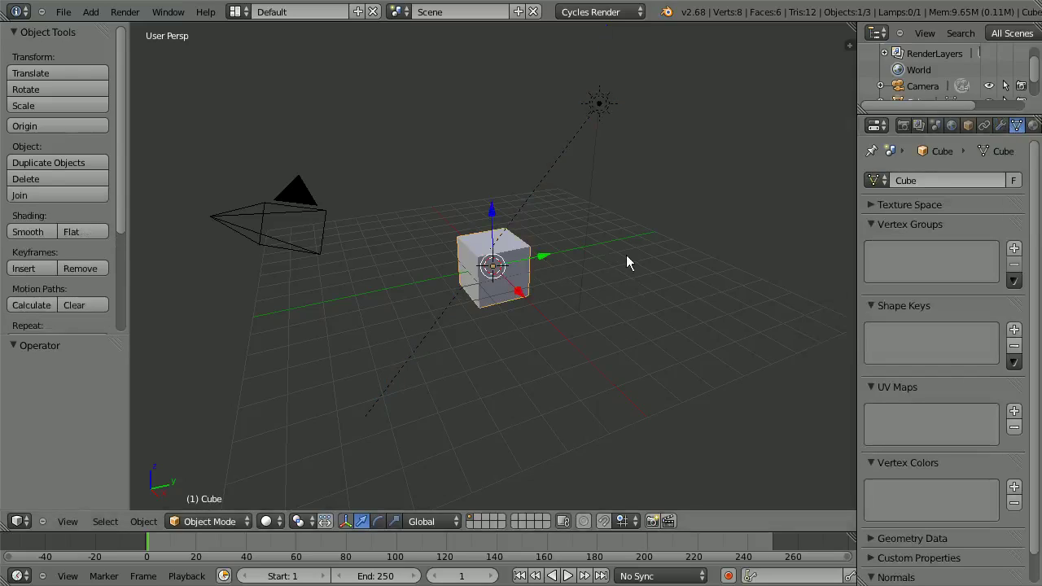
{"action": "key", "text": "g"}
{"action": "key", "text": "z"}
{"action": "key", "text": "1"}
{"action": "key", "text": "Return"}
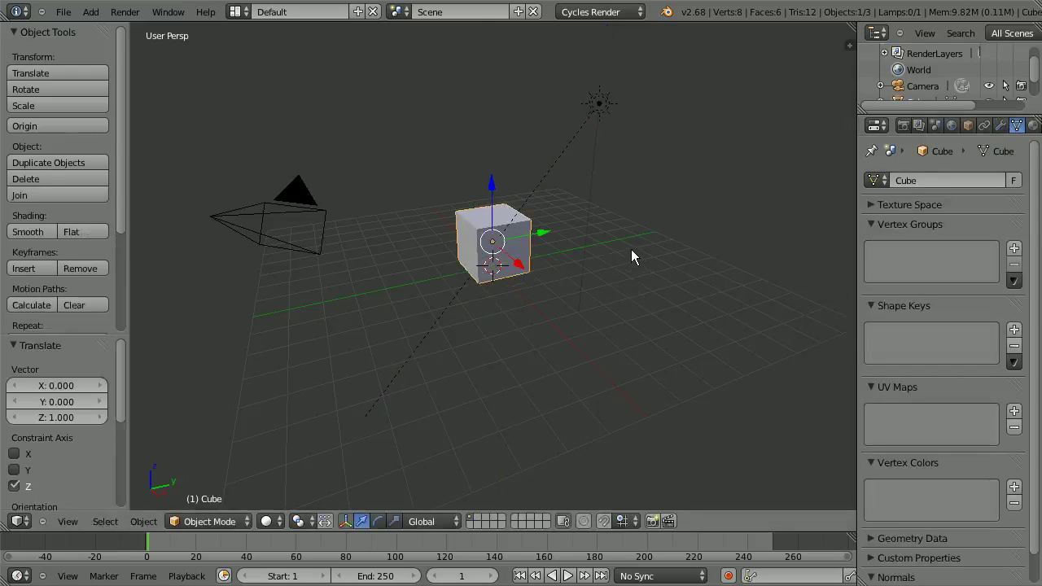
Step: Add a plane mesh beneath the cube and scale it up in Edit Mode into a large ground surface
{"action": "key", "text": "a"}
{"action": "key", "text": "shift+a"}
{"action": "mouse_move", "coordinate": [613, 292]}
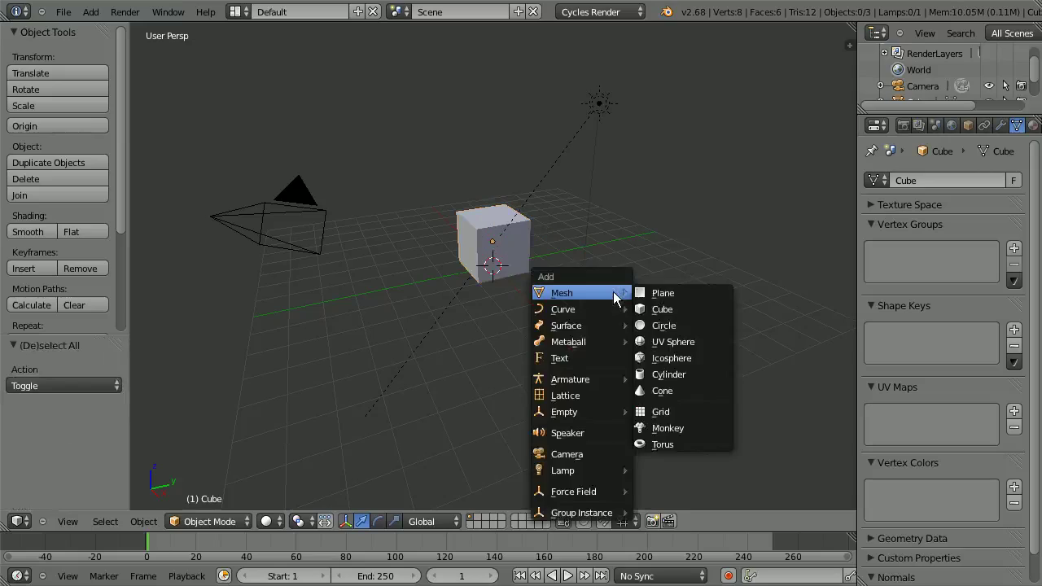
{"action": "left_click", "coordinate": [659, 293]}
{"action": "key", "text": "Tab"}
{"action": "key", "text": "s"}
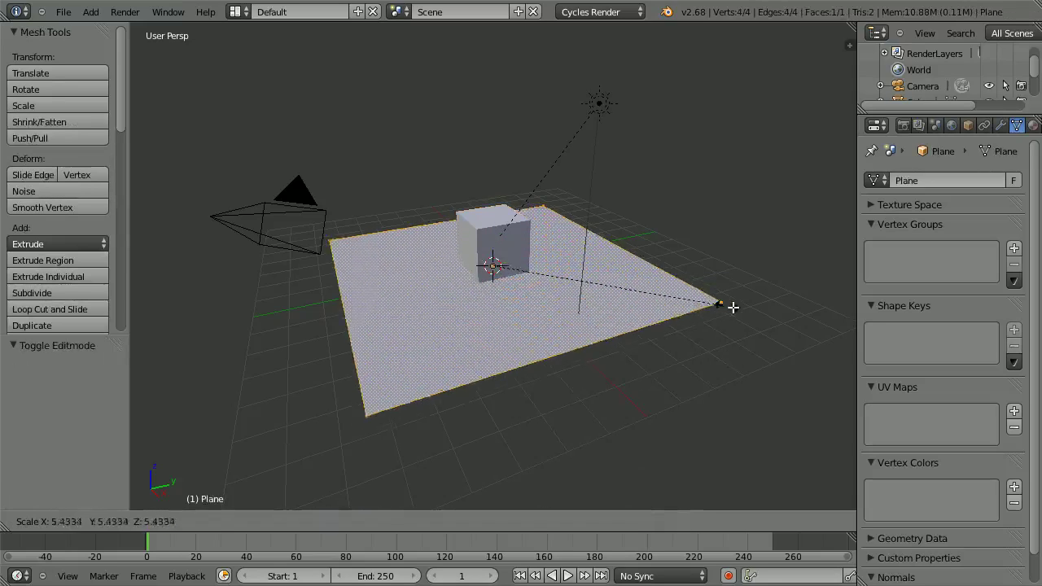
{"action": "left_click", "coordinate": [765, 311]}
{"action": "scroll", "coordinate": [586, 347], "scroll_direction": "up", "scroll_amount": 5}
{"action": "key", "text": "Tab"}
{"action": "scroll", "coordinate": [530, 349], "scroll_direction": "up", "scroll_amount": 2}
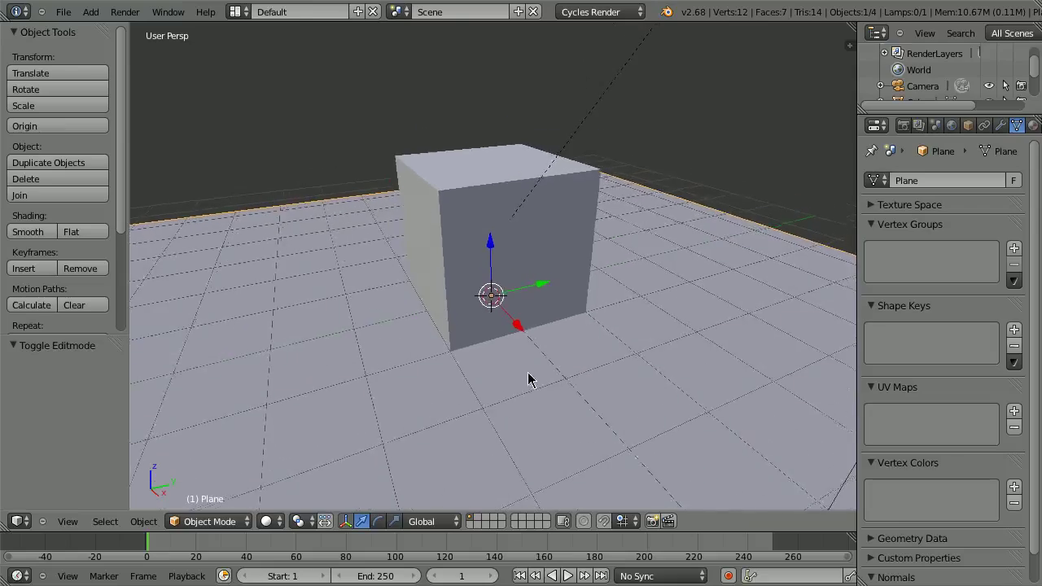
Step: Select the sun lamp, set a render border around the cube and switch the viewport shading to Rendered
{"action": "scroll", "coordinate": [567, 384], "scroll_direction": "down", "scroll_amount": 3}
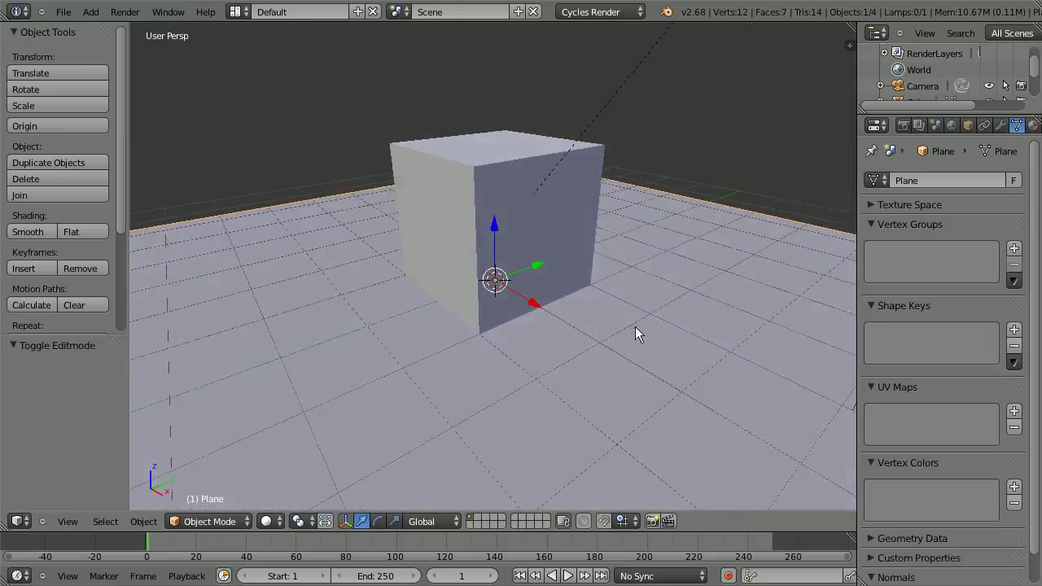
{"action": "scroll", "coordinate": [637, 332], "scroll_direction": "down", "scroll_amount": 1}
{"action": "scroll", "coordinate": [644, 145], "scroll_direction": "down", "scroll_amount": 2}
{"action": "right_click", "coordinate": [620, 111]}
{"action": "scroll", "coordinate": [594, 318], "scroll_direction": "up", "scroll_amount": 6}
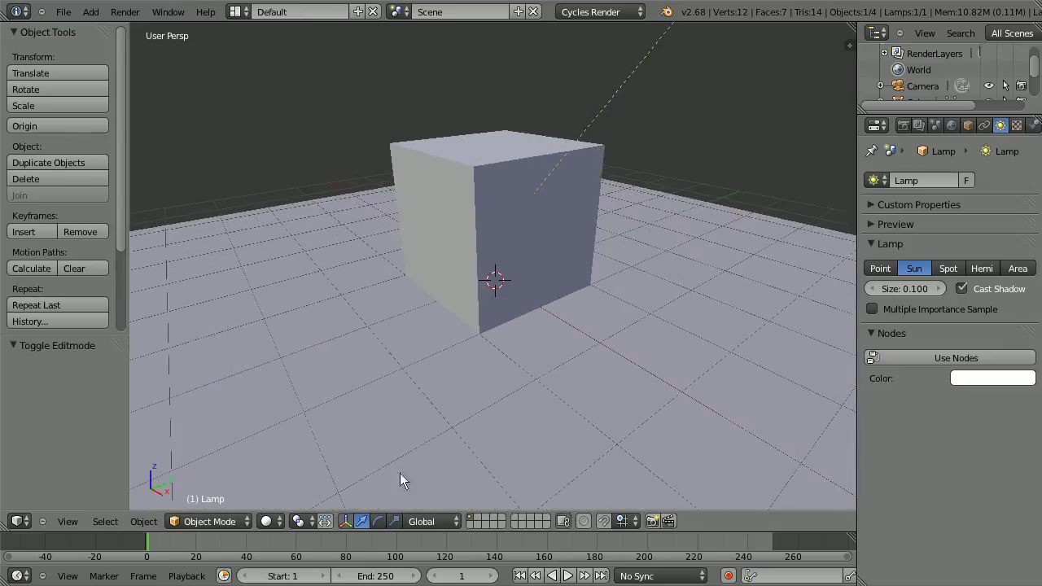
{"action": "key", "text": "ctrl+b"}
{"action": "left_click_drag", "start_coordinate": [352, 129], "coordinate": [587, 424]}
{"action": "left_click", "coordinate": [266, 521]}
{"action": "left_click", "coordinate": [294, 421]}
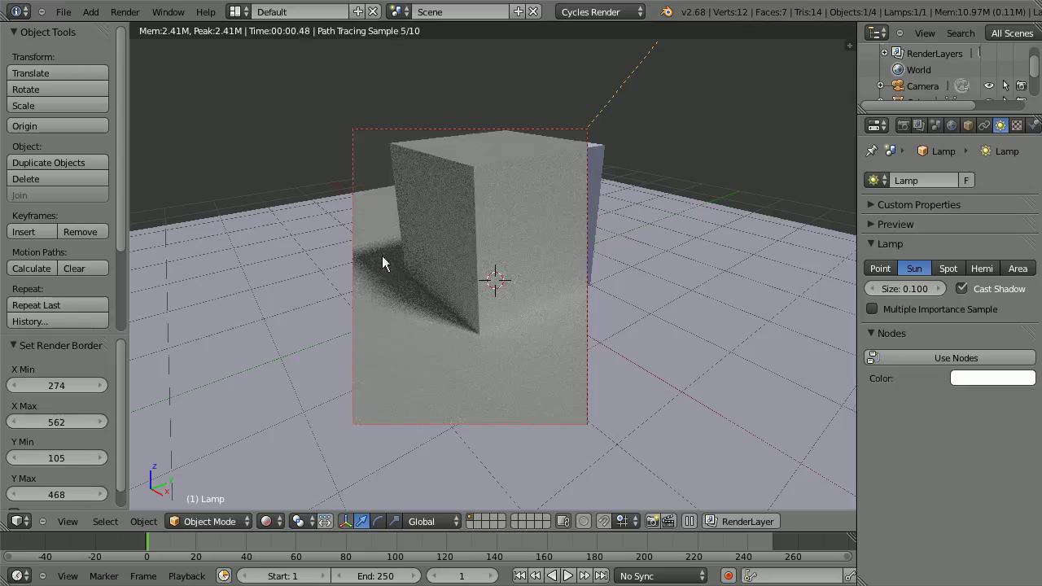
Step: Redraw the render border around the shadow side of the cube and orbit to face the shadow
{"action": "key", "text": "ctrl+b"}
{"action": "left_click_drag", "start_coordinate": [311, 163], "coordinate": [600, 387]}
{"action": "mouse_move", "coordinate": [470, 364]}
{"action": "middle_mouse_down"}
{"action": "mouse_move", "coordinate": [507, 388]}
{"action": "mouse_move", "coordinate": [512, 377]}
{"action": "mouse_move", "coordinate": [586, 377]}
{"action": "mouse_move", "coordinate": [441, 336]}
{"action": "middle_mouse_up"}
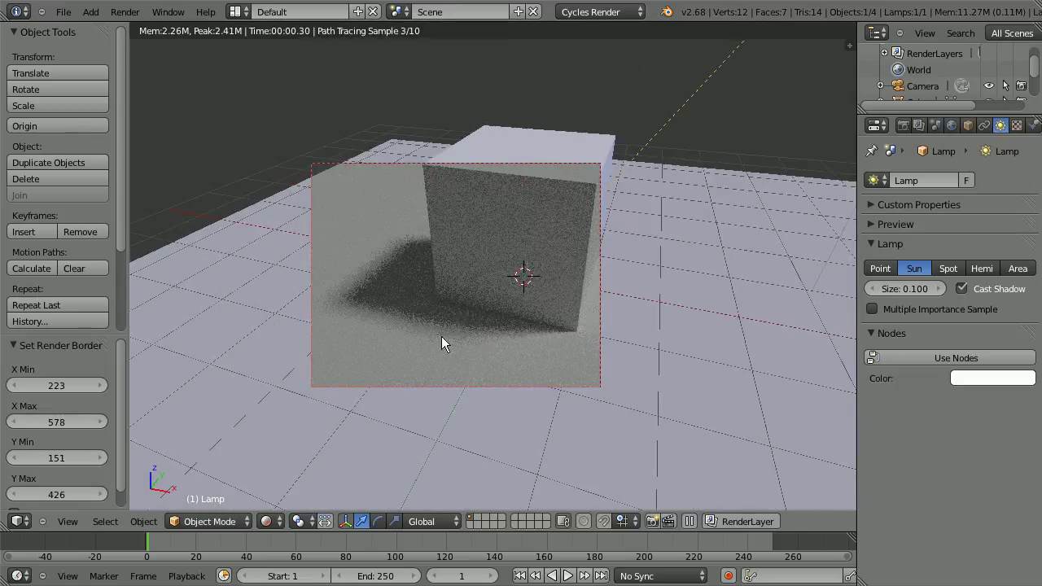
Step: Examine the softness of the cube's shadow from several angles and reselect the sun lamp
{"action": "right_click", "coordinate": [586, 135]}
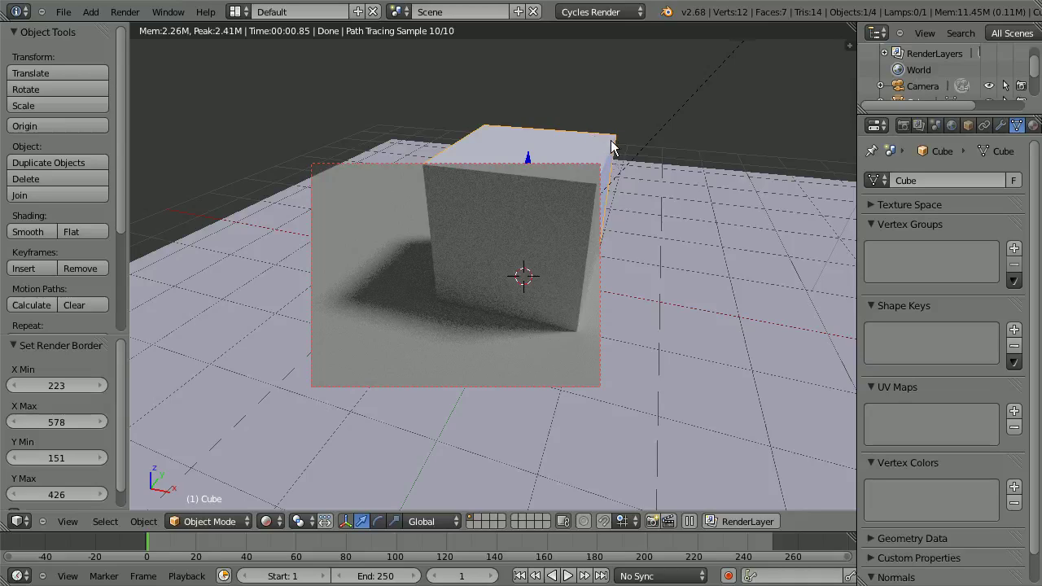
{"action": "middle_click_drag", "start_coordinate": [554, 279], "coordinate": [587, 277]}
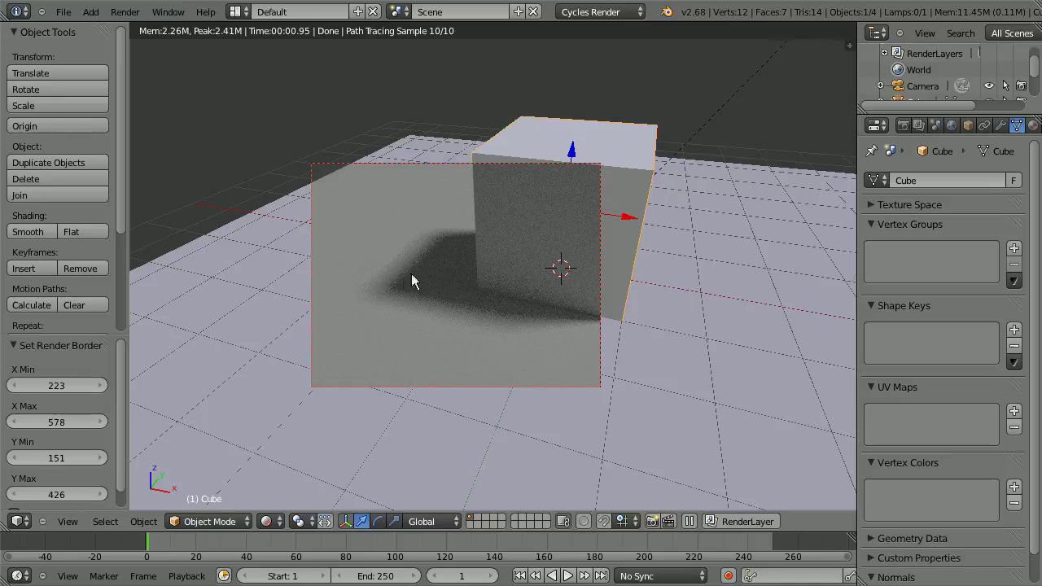
{"action": "mouse_move", "coordinate": [651, 279]}
{"action": "middle_mouse_down"}
{"action": "mouse_move", "coordinate": [607, 261]}
{"action": "mouse_move", "coordinate": [558, 259]}
{"action": "middle_mouse_up"}
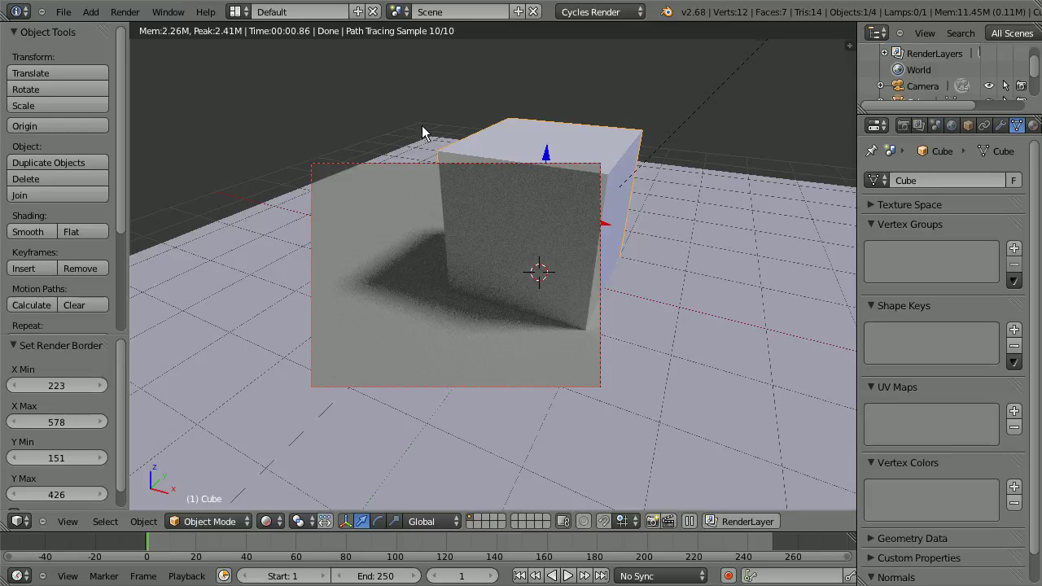
{"action": "middle_click_drag", "start_coordinate": [424, 133], "coordinate": [662, 191]}
{"action": "right_click", "coordinate": [708, 77]}
{"action": "scroll", "coordinate": [665, 181], "scroll_direction": "up", "scroll_amount": 4}
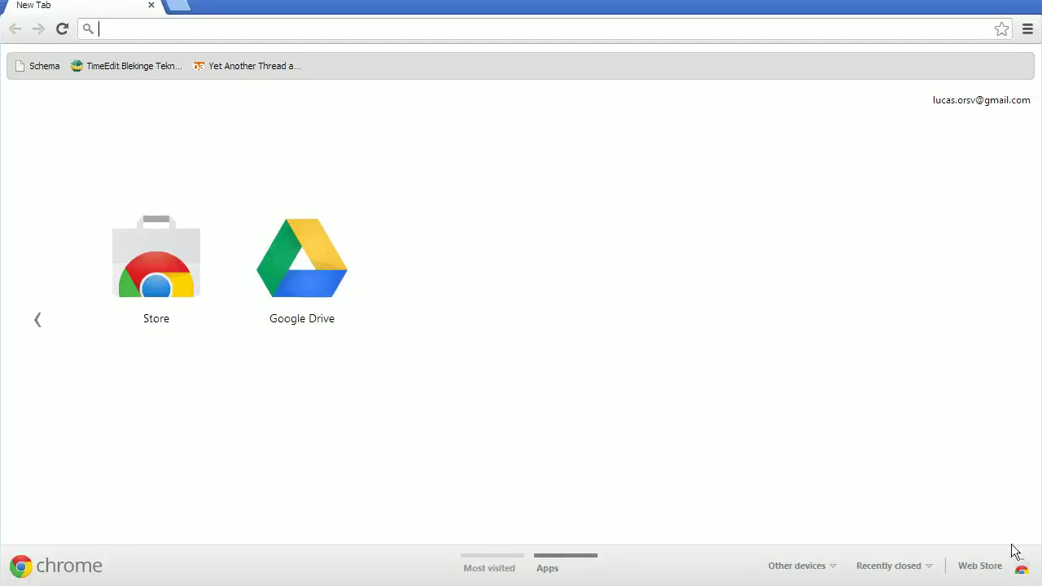
Step: Switch to Chrome and search Wikipedia (en) for "angular size"
{"action": "type", "text": "en):"}
{"action": "key", "text": "Tab"}
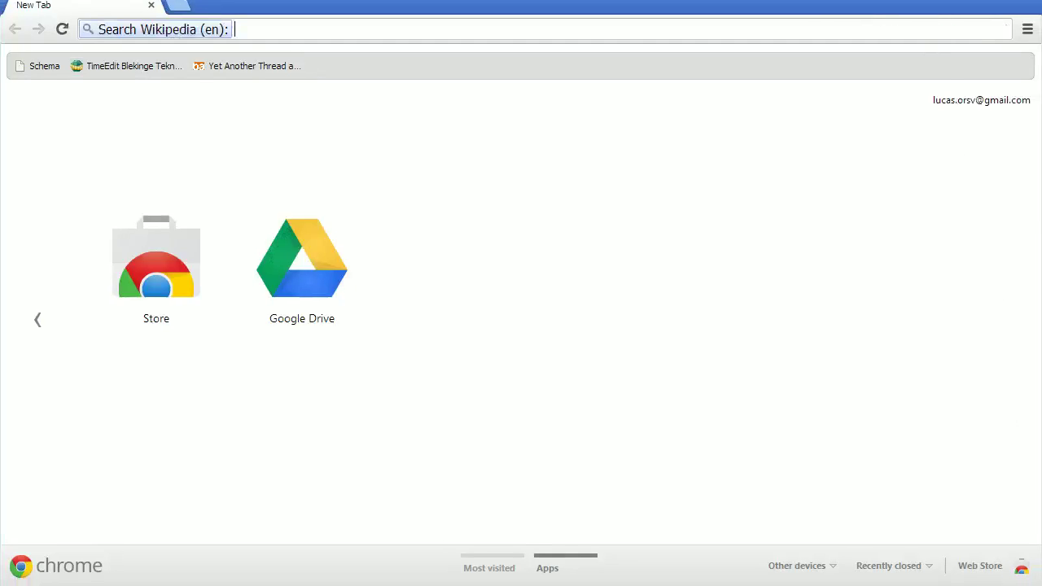
{"action": "type", "text": "angual"}
{"action": "type", "text": "r size"}
{"action": "key", "text": "Return"}
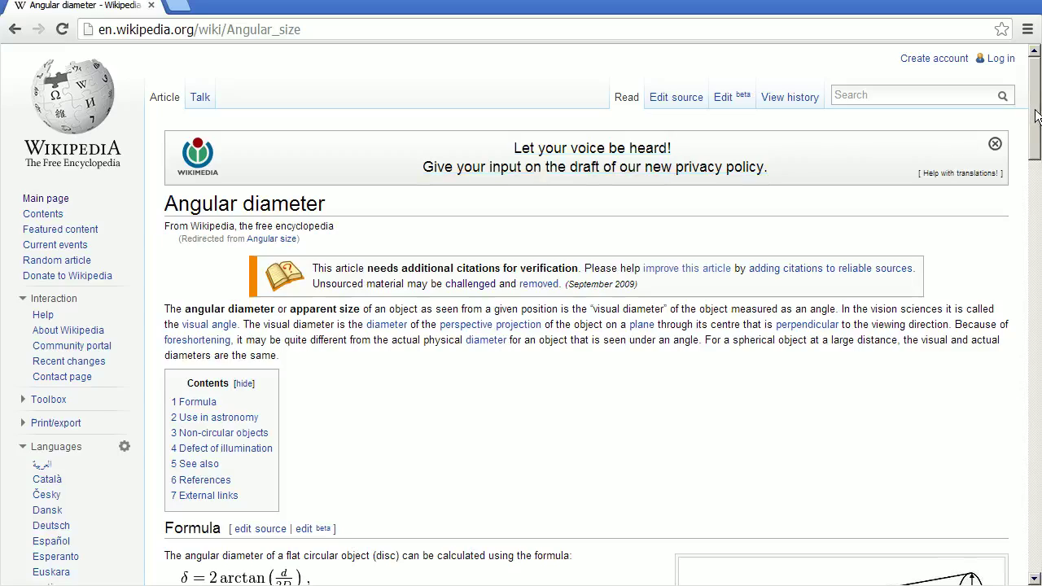
Step: Read the angular diameter formula and the Sun's angular diameter in degrees in the article, and return to Blender
{"action": "left_click_drag", "start_coordinate": [1035, 117], "coordinate": [1035, 177]}
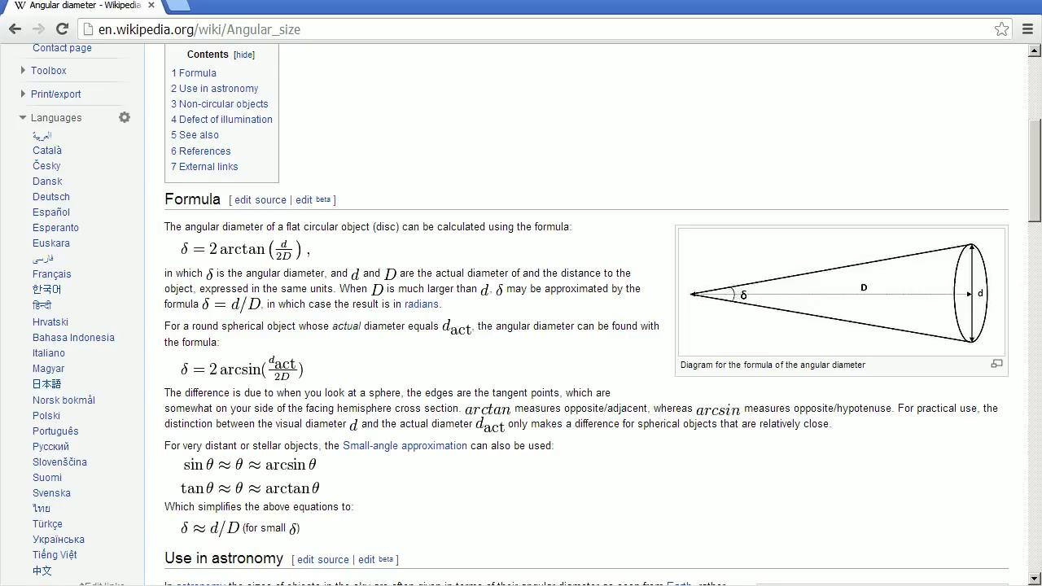
{"action": "left_click_drag", "start_coordinate": [1029, 186], "coordinate": [1037, 258]}
{"action": "scroll", "coordinate": [976, 313], "scroll_direction": "down", "scroll_amount": 8}
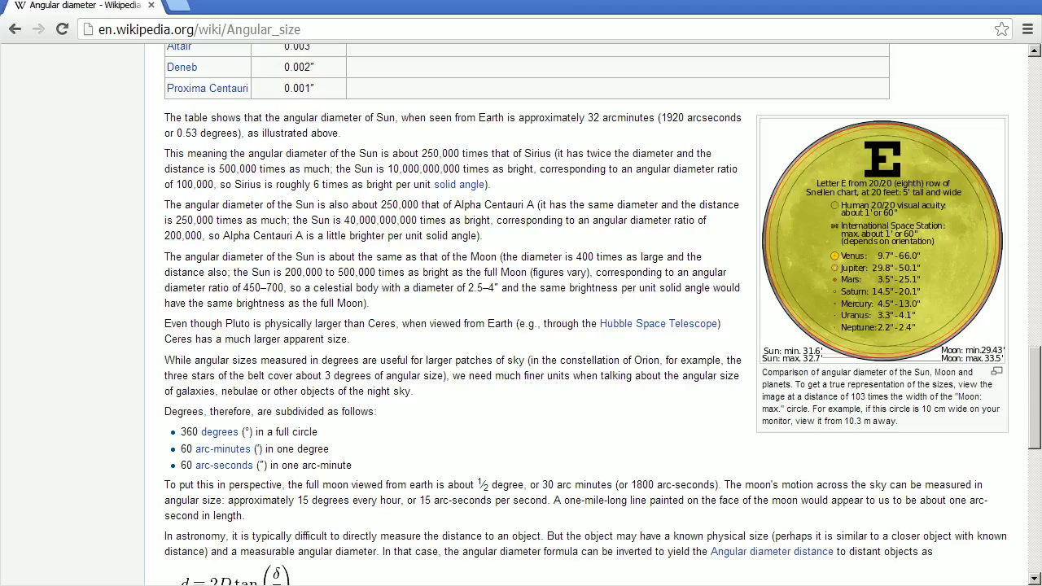
{"action": "mouse_move", "coordinate": [197, 133]}
{"action": "left_mouse_down"}
{"action": "mouse_move", "coordinate": [174, 133]}
{"action": "mouse_move", "coordinate": [182, 133]}
{"action": "left_mouse_up"}
{"action": "left_click", "coordinate": [192, 133]}
{"action": "left_click", "coordinate": [173, 133]}
{"action": "left_click", "coordinate": [274, 143]}
{"action": "left_click", "coordinate": [980, 3]}
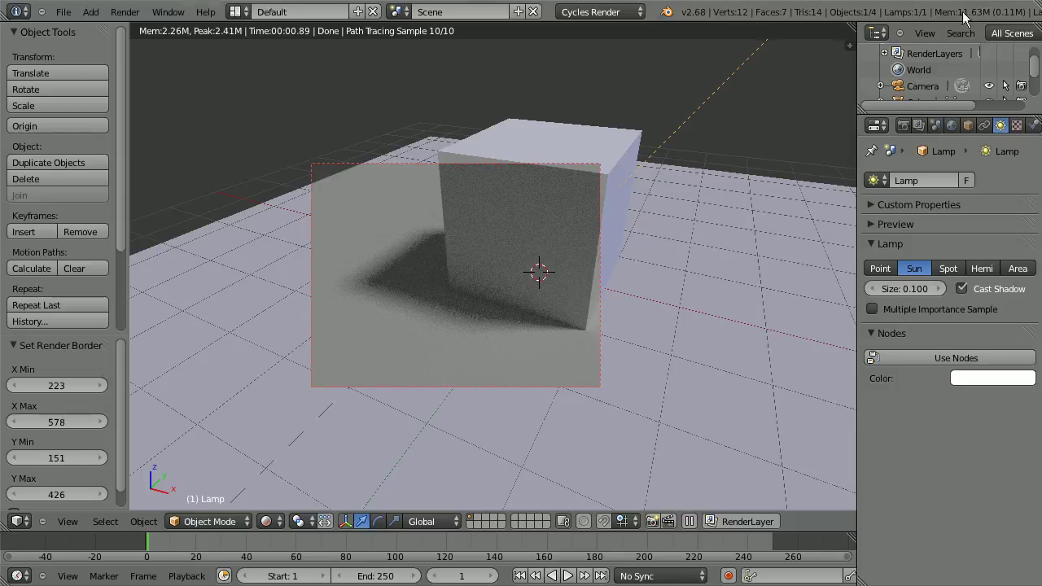
Step: Return the viewport shading to Solid and redraw the render border across most of the 3D view
{"action": "left_click", "coordinate": [266, 522]}
{"action": "left_click", "coordinate": [285, 460]}
{"action": "key", "text": "ctrl+b"}
{"action": "mouse_move", "coordinate": [166, 41]}
{"action": "left_mouse_down"}
{"action": "mouse_move", "coordinate": [750, 491]}
{"action": "mouse_move", "coordinate": [766, 486]}
{"action": "left_mouse_up"}
Step: Clear the sun lamp's rotation
{"action": "scroll", "coordinate": [671, 333], "scroll_direction": "down", "scroll_amount": 5}
{"action": "middle_click_drag", "start_coordinate": [671, 333], "coordinate": [625, 92]}
{"action": "key", "text": "a"}
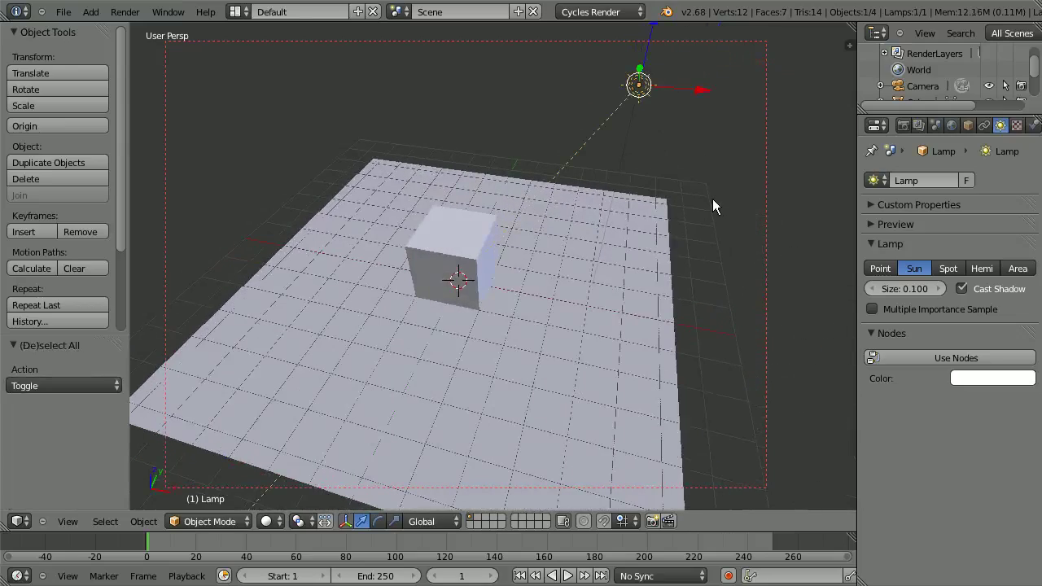
{"action": "key", "text": "alt+r"}
{"action": "middle_click_drag", "start_coordinate": [708, 201], "coordinate": [625, 227]}
{"action": "middle_click_drag", "start_coordinate": [527, 364], "coordinate": [531, 289]}
Step: Add a second plane at the 3D cursor and show it in wireframe in Edit Mode
{"action": "key", "text": "a"}
{"action": "key", "text": "shift+a"}
{"action": "mouse_move", "coordinate": [529, 289]}
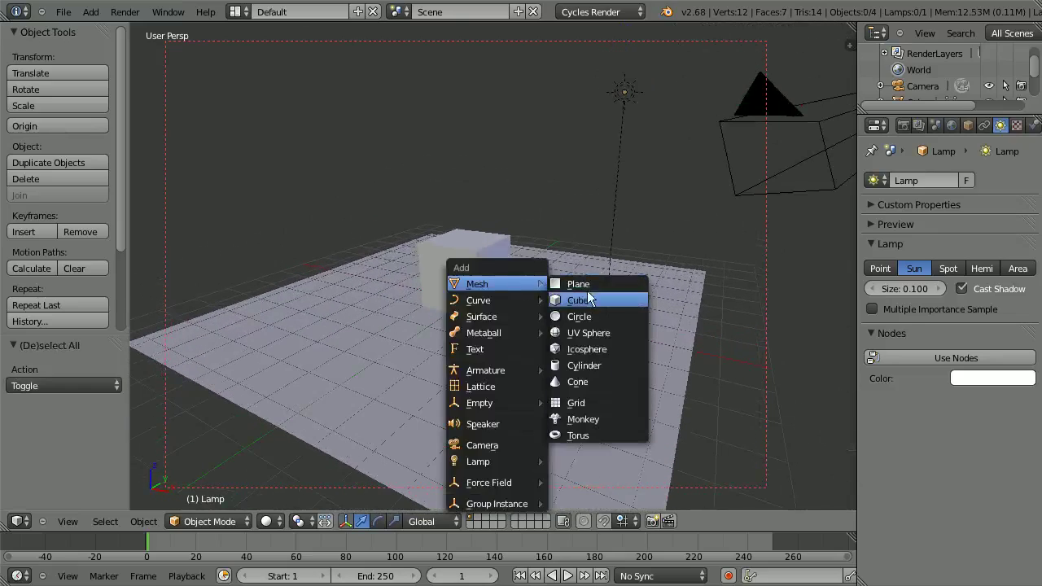
{"action": "left_click", "coordinate": [591, 285]}
{"action": "key", "text": "z"}
{"action": "scroll", "coordinate": [558, 400], "scroll_direction": "up", "scroll_amount": 2}
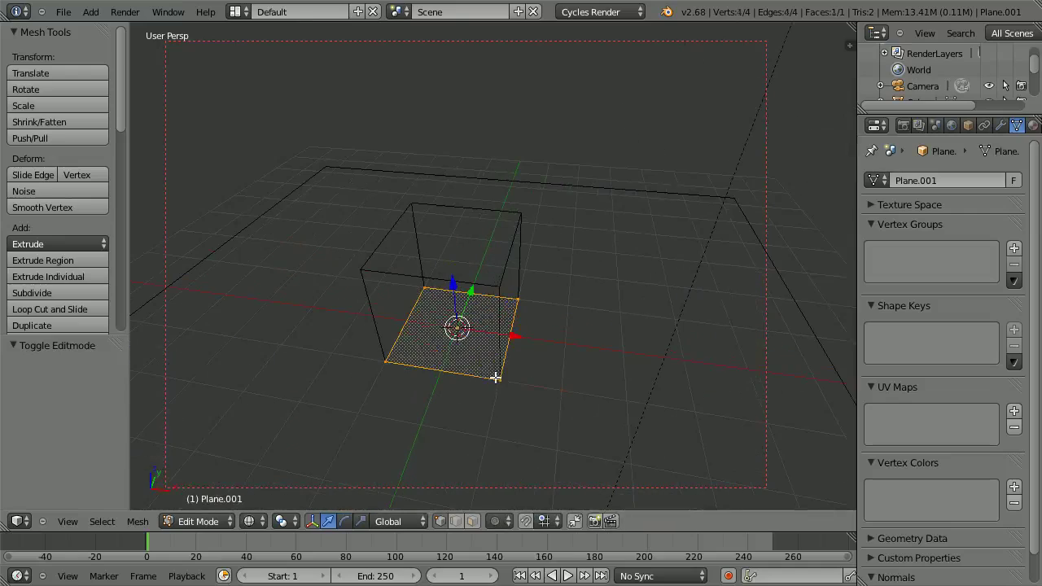
Step: Delete the new plane's two front vertices, keeping only its back edge
{"action": "right_click", "coordinate": [489, 375]}
{"action": "key", "text": "x"}
{"action": "left_click", "coordinate": [525, 306]}
Step: Stretch the remaining edge into a long line by moving one end vertex far along the X axis
{"action": "right_click", "coordinate": [520, 301]}
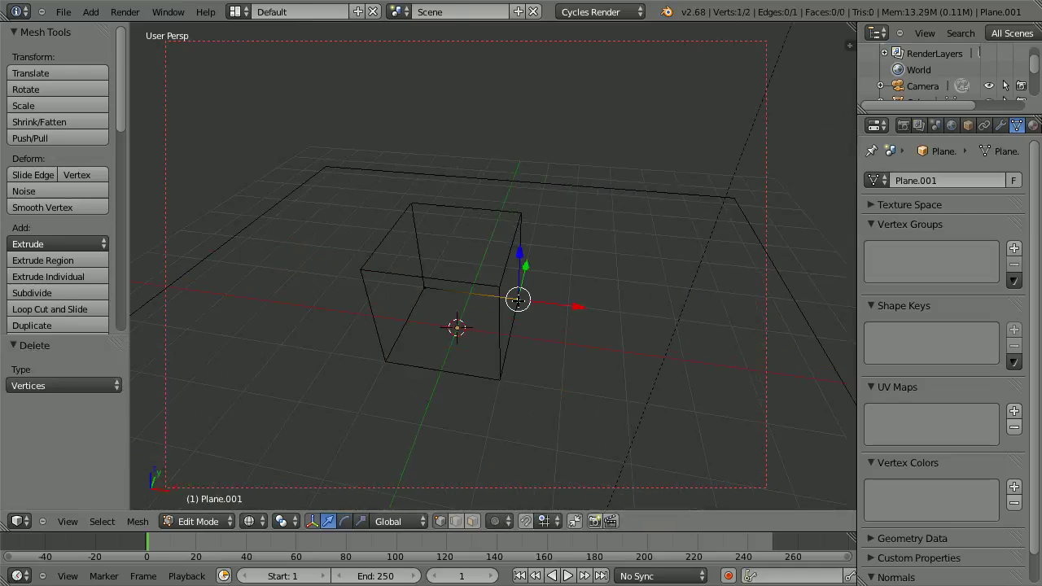
{"action": "middle_click_drag", "start_coordinate": [560, 381], "coordinate": [496, 331], "text": "shift"}
{"action": "key", "text": "g"}
{"action": "key", "text": "x"}
{"action": "left_click", "coordinate": [146, 349]}
{"action": "key", "text": "Tab"}
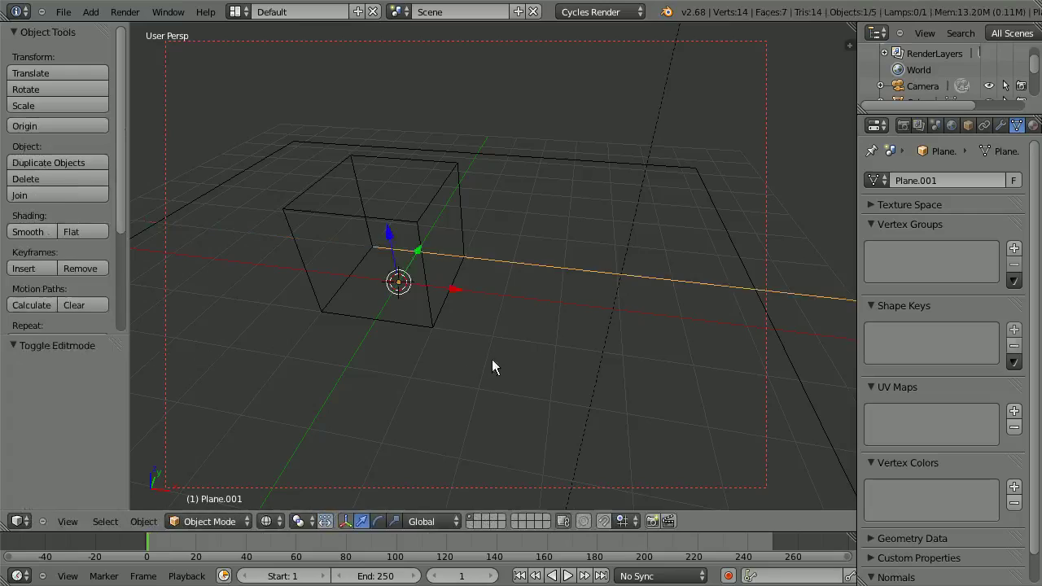
Step: Raise the line object along the Z axis above the cube and ground plane
{"action": "scroll", "coordinate": [496, 363], "scroll_direction": "down", "scroll_amount": 7}
{"action": "key", "text": "g"}
{"action": "key", "text": "z"}
{"action": "left_click", "coordinate": [600, 225]}
{"action": "middle_click_drag", "start_coordinate": [601, 226], "coordinate": [508, 334]}
Step: Snap the 3D cursor to the line's end vertex nearest the cube in Edit Mode
{"action": "key", "text": "Tab"}
{"action": "key", "text": "a"}
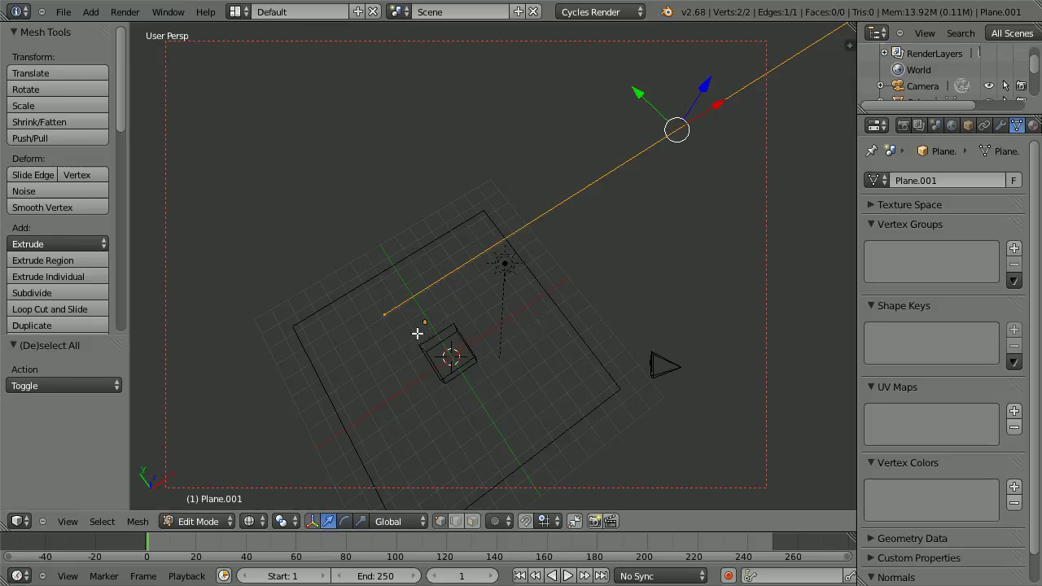
{"action": "right_click", "coordinate": [407, 325]}
{"action": "key", "text": "shift+s"}
{"action": "left_click", "coordinate": [405, 328]}
{"action": "middle_click_drag", "start_coordinate": [405, 328], "coordinate": [443, 290]}
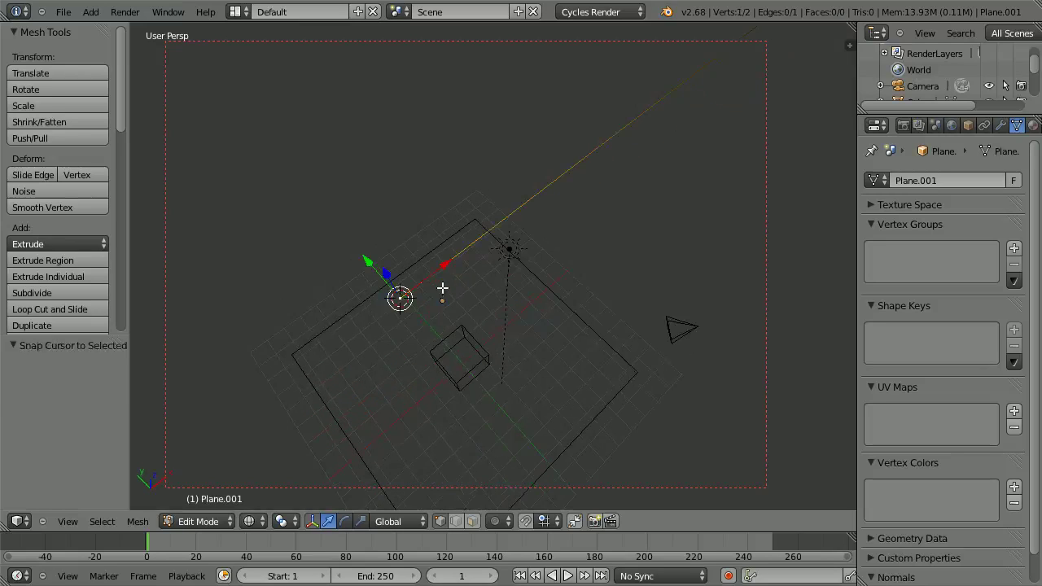
Step: Set the pivot point to 3D Cursor and duplicate the line's far end vertex
{"action": "middle_click_drag", "start_coordinate": [505, 283], "coordinate": [675, 155]}
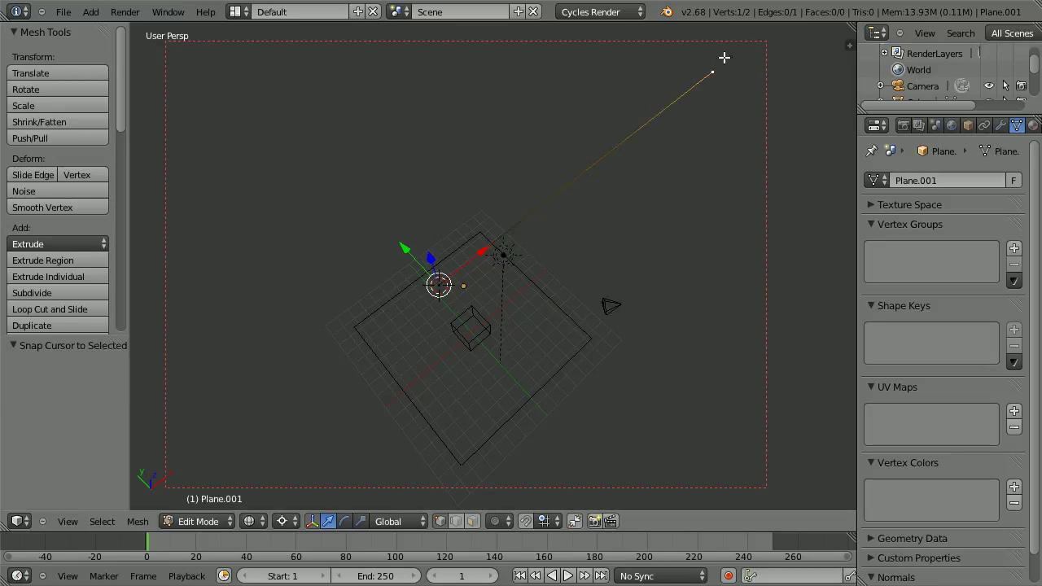
{"action": "middle_click_drag", "start_coordinate": [724, 58], "coordinate": [744, 235]}
{"action": "middle_click_drag", "start_coordinate": [510, 96], "coordinate": [613, 265]}
{"action": "key", "text": "e"}
{"action": "left_click", "coordinate": [629, 274]}
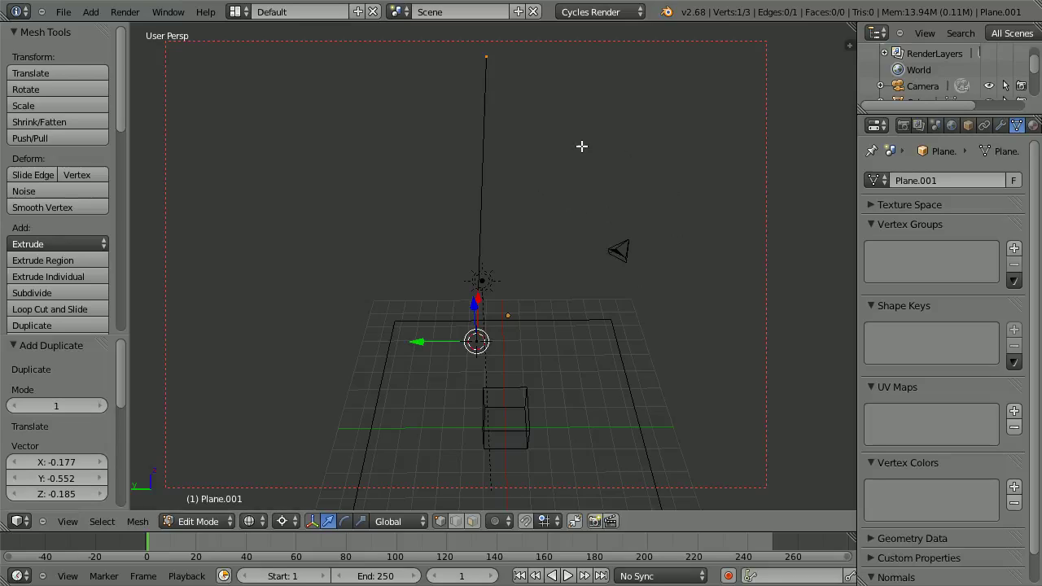
Step: Rotate the duplicated vertex 0.53° around the global Z axis about the 3D cursor
{"action": "key", "text": "r"}
{"action": "key", "text": "z"}
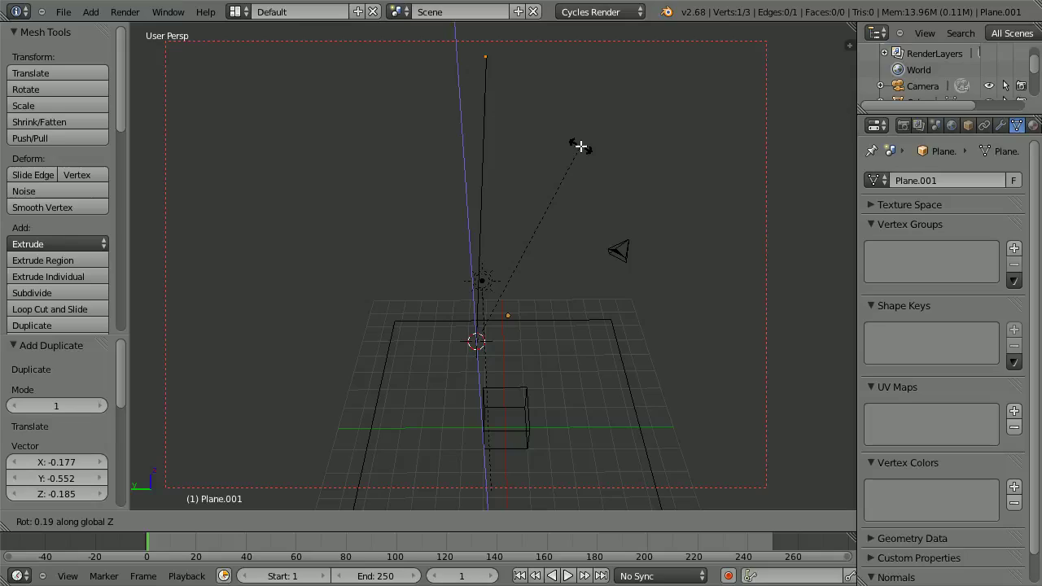
{"action": "type", "text": "0.53"}
{"action": "key", "text": "Return"}
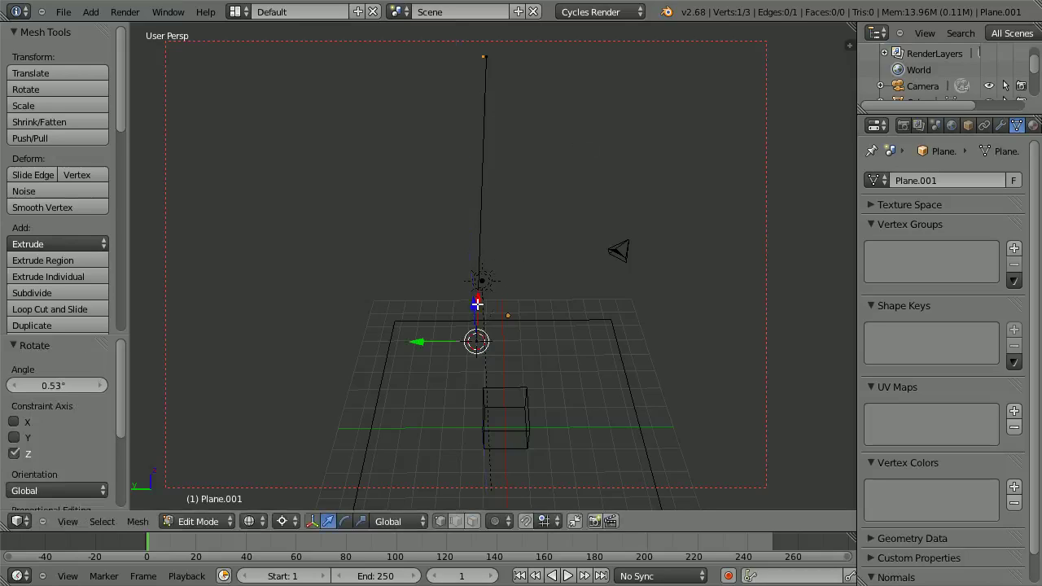
Step: Connect the rotated vertex to the line's vertex at the 3D cursor with a new edge and deselect everything
{"action": "right_click", "coordinate": [476, 302], "text": "shift"}
{"action": "key", "text": "f"}
{"action": "key", "text": "a"}
{"action": "middle_click_drag", "start_coordinate": [468, 343], "coordinate": [418, 317]}
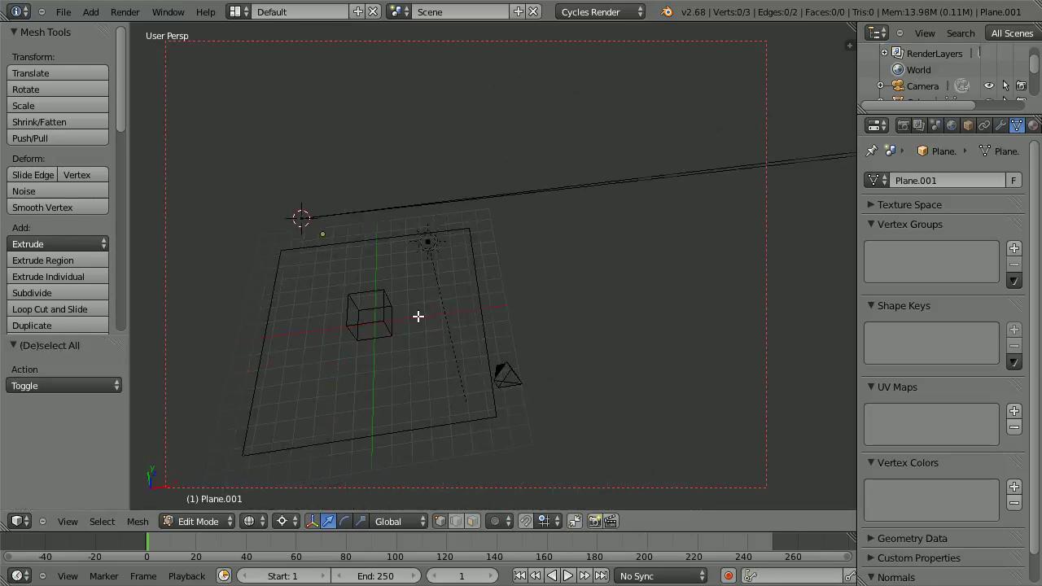
Step: Select all vertices of the two-edge angle mesh and view it from the top in orthographic projection
{"action": "scroll", "coordinate": [418, 317], "scroll_direction": "down", "scroll_amount": 3}
{"action": "key", "text": "a"}
{"action": "key", "text": "KP_Decimal"}
{"action": "middle_click_drag", "start_coordinate": [502, 325], "coordinate": [444, 320]}
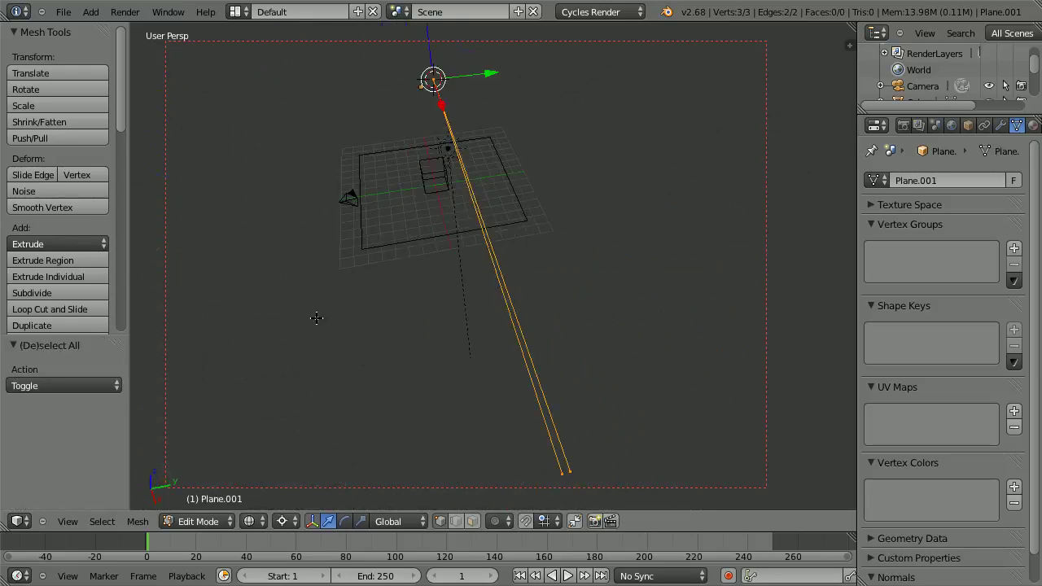
{"action": "key", "text": "KP_7"}
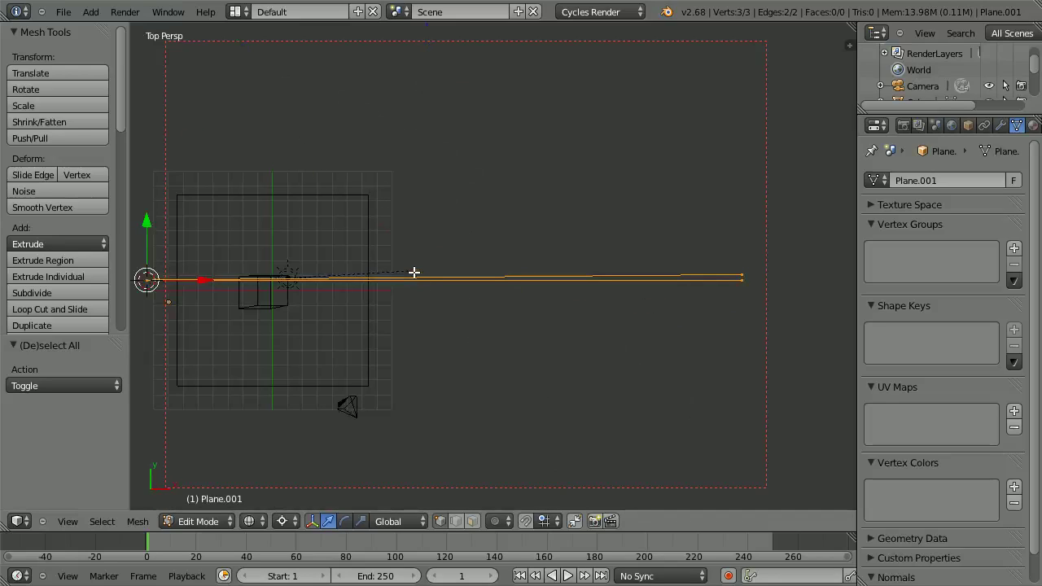
{"action": "key", "text": "KP_5"}
{"action": "scroll", "coordinate": [314, 301], "scroll_direction": "up", "scroll_amount": 3}
{"action": "middle_click_drag", "start_coordinate": [406, 320], "coordinate": [411, 301], "text": "shift"}
{"action": "scroll", "coordinate": [410, 301], "scroll_direction": "down", "scroll_amount": 3}
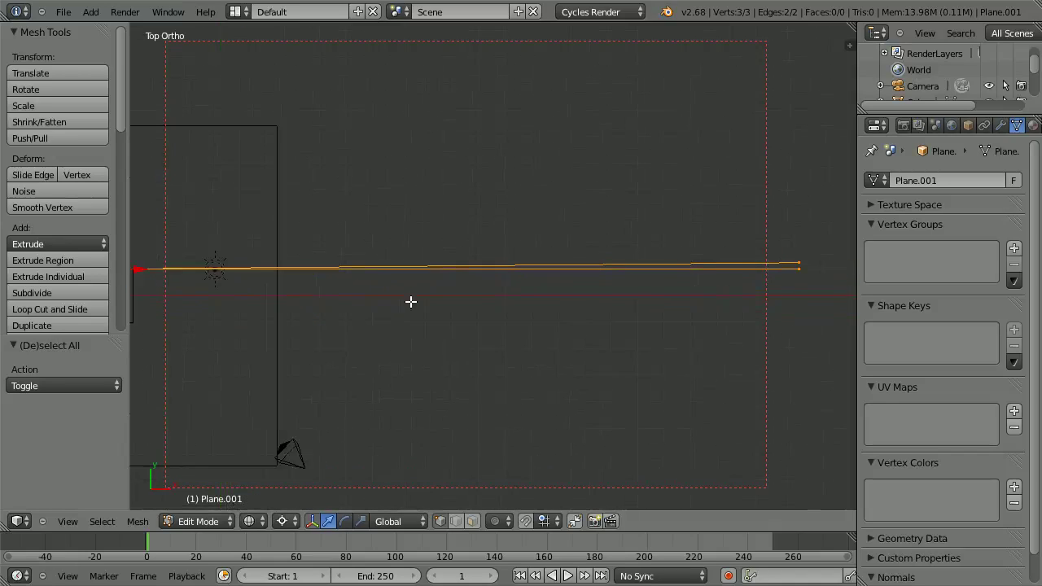
Step: Examine the narrow angle by selecting its lower edge, its upper edge and both edges together
{"action": "right_click", "coordinate": [225, 276]}
{"action": "scroll", "coordinate": [713, 285], "scroll_direction": "up", "scroll_amount": 2}
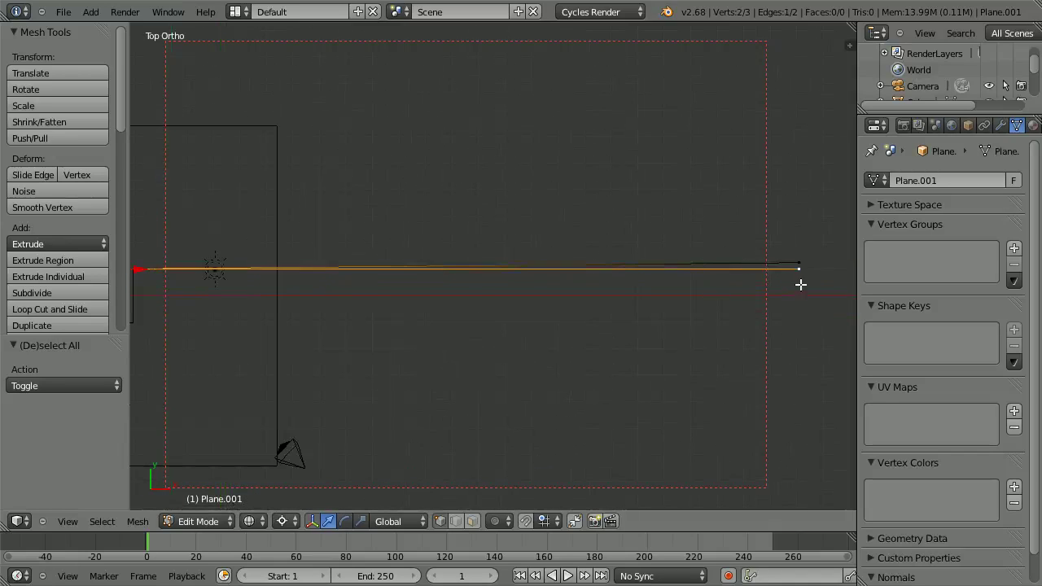
{"action": "scroll", "coordinate": [798, 258], "scroll_direction": "down", "scroll_amount": 2}
{"action": "right_click", "coordinate": [192, 266], "text": "shift"}
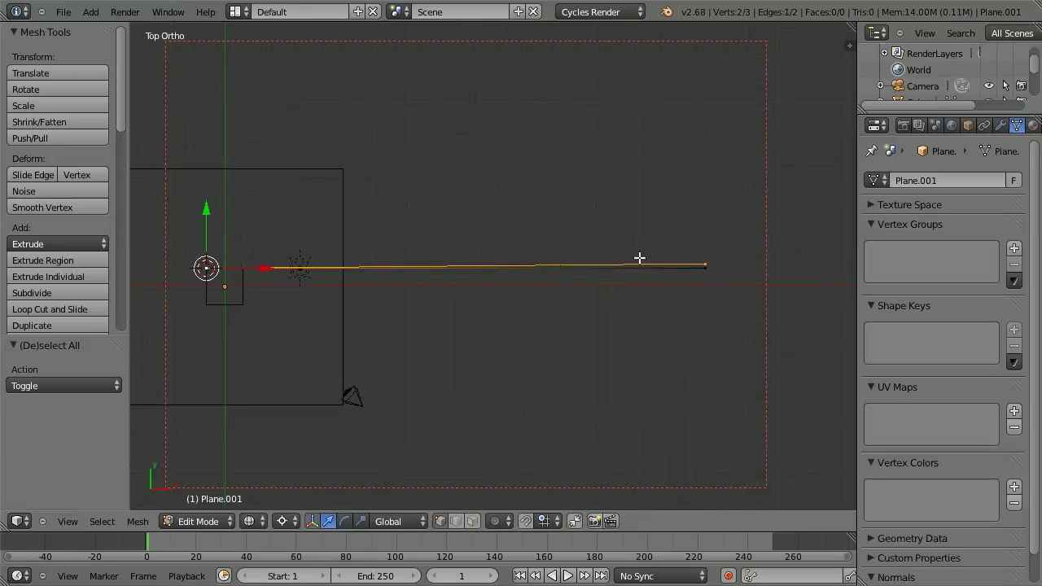
{"action": "right_click", "coordinate": [709, 270], "text": "shift"}
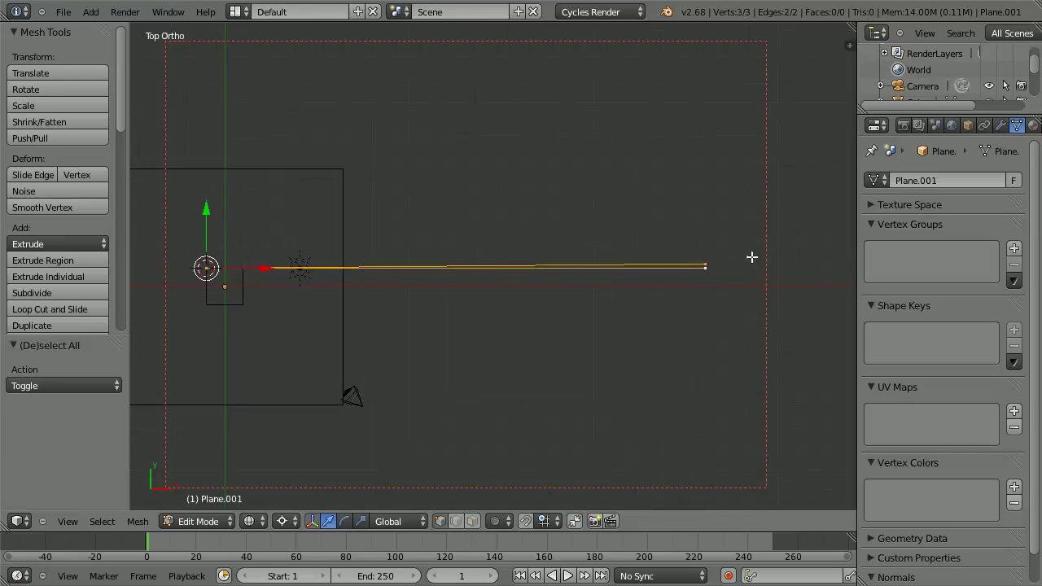
{"action": "scroll", "coordinate": [749, 244], "scroll_direction": "up", "scroll_amount": 1}
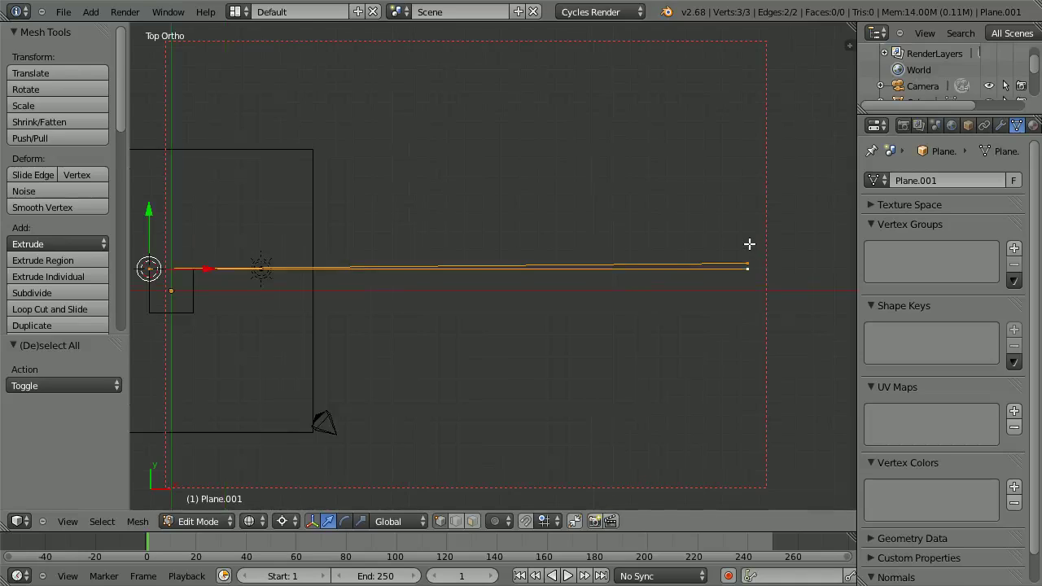
{"action": "scroll", "coordinate": [765, 244], "scroll_direction": "down", "scroll_amount": 1}
{"action": "scroll", "coordinate": [763, 241], "scroll_direction": "up", "scroll_amount": 1}
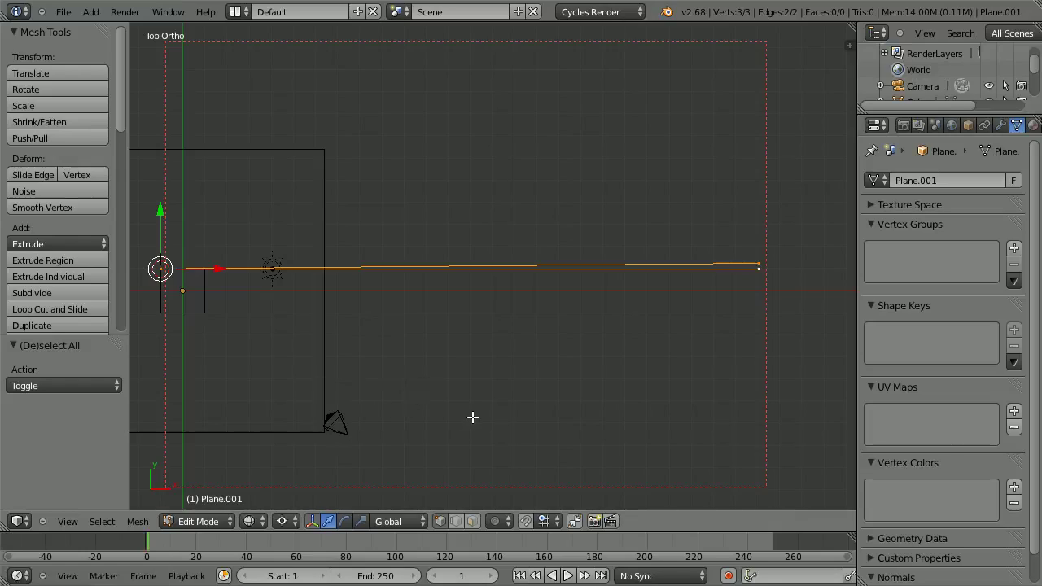
Step: Switch to the Calculator, divide 0.53 by 2 and return to Blender
{"action": "key", "text": "alt+Tab"}
{"action": "type", "text": ","}
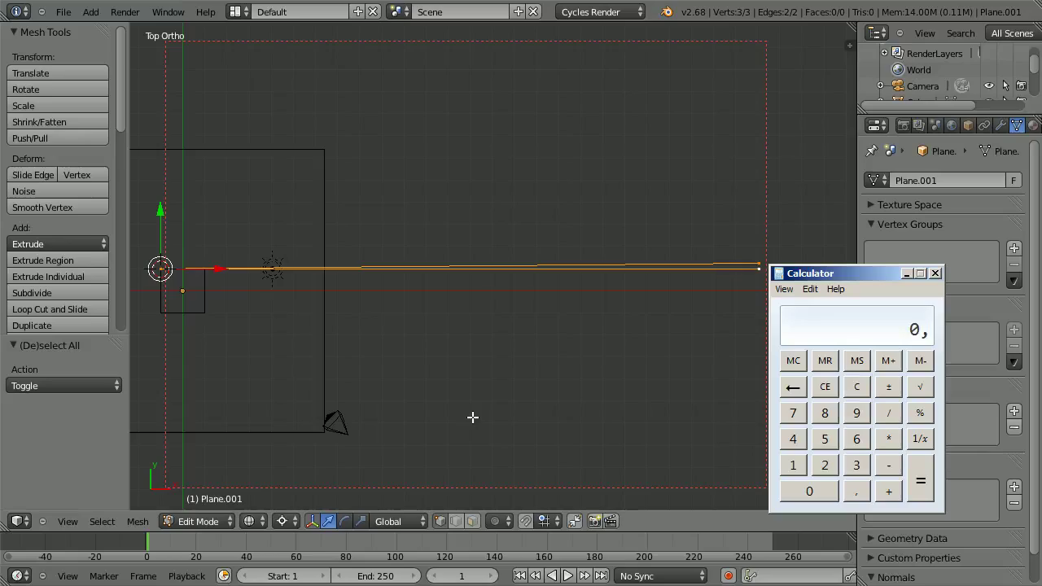
{"action": "type", "text": "532"}
{"action": "key", "text": "Return"}
{"action": "left_click", "coordinate": [889, 11]}
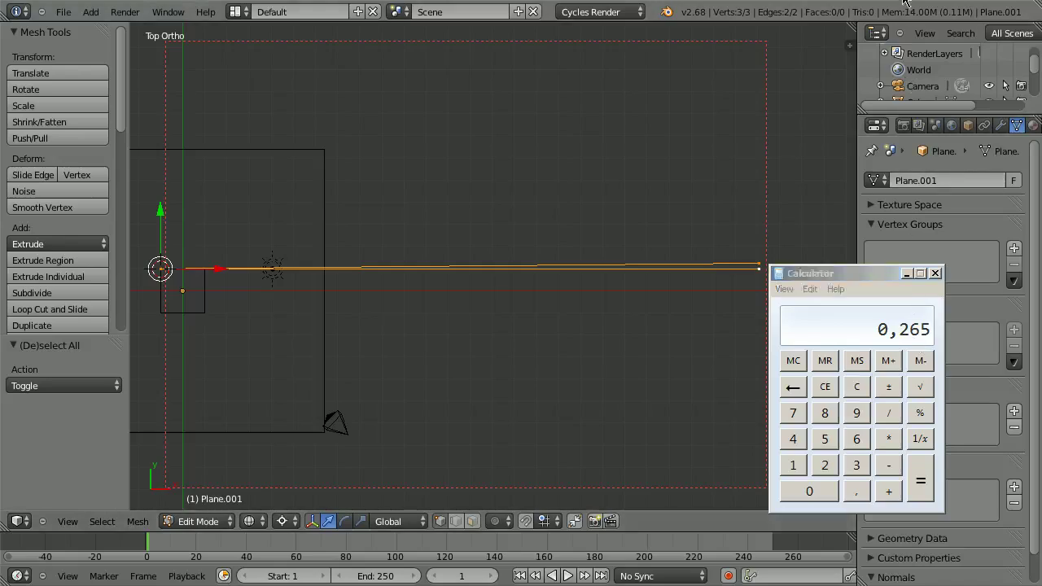
Step: Rotate the selected angle mesh by 0.265° about the 3D cursor in top view and return to Object Mode
{"action": "type", "text": "r"}
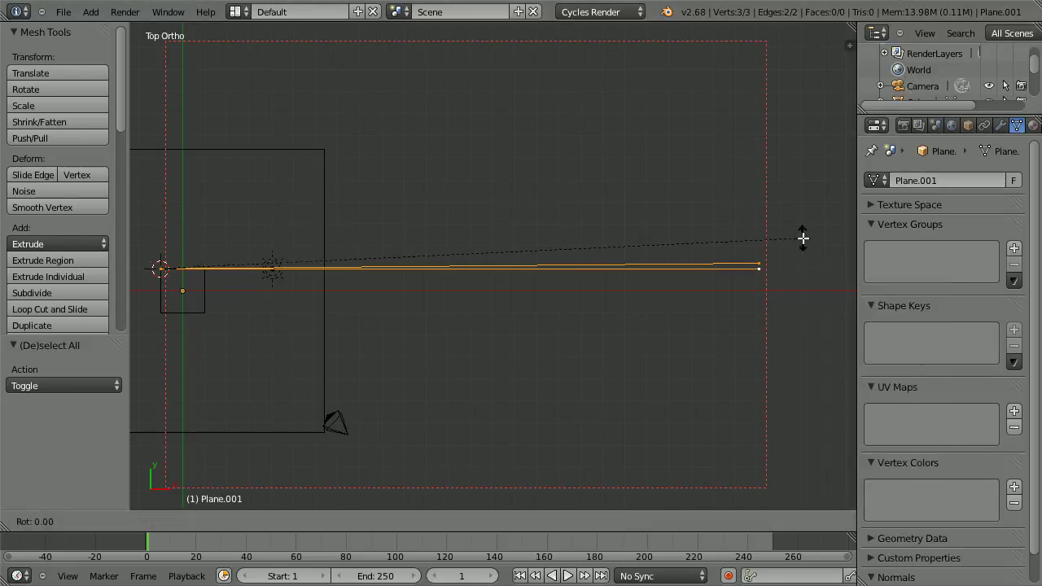
{"action": "type", "text": "0.265"}
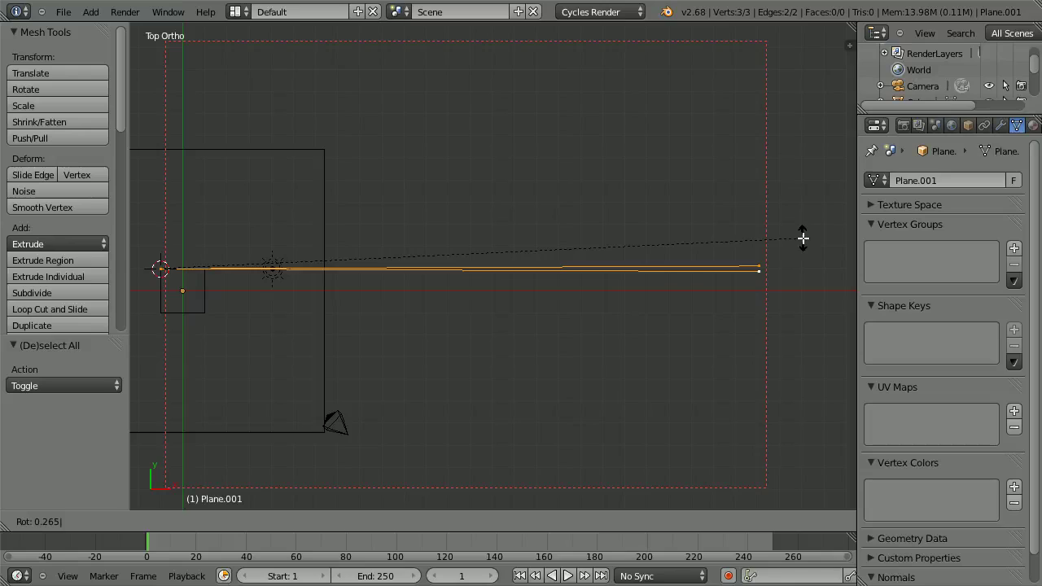
{"action": "left_click", "coordinate": [803, 238]}
{"action": "key", "text": "Tab"}
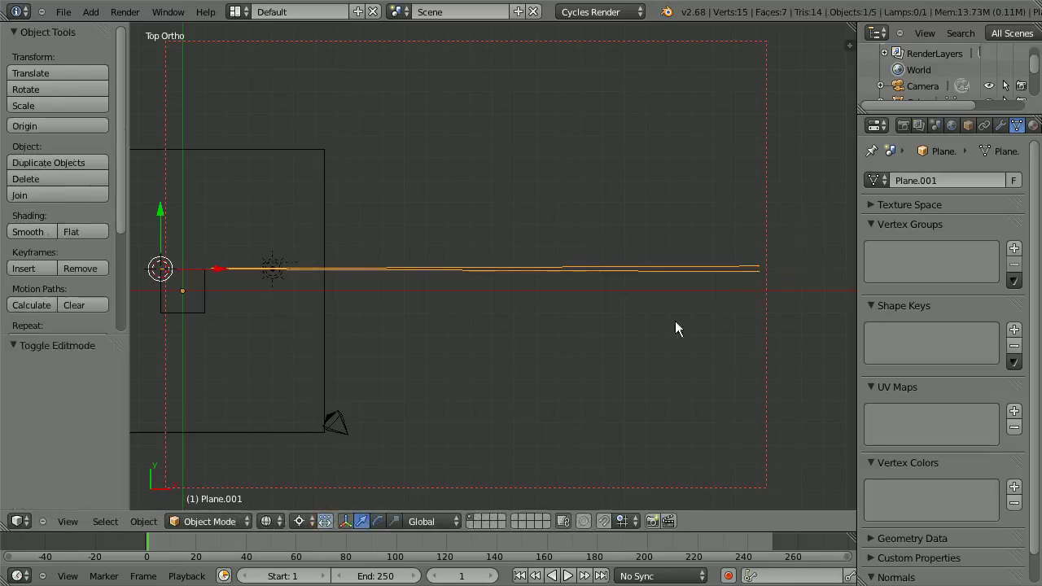
Step: In Edit Mode, rotate the whole angle mesh 90° around the global Y axis
{"action": "middle_click_drag", "start_coordinate": [676, 324], "coordinate": [680, 271]}
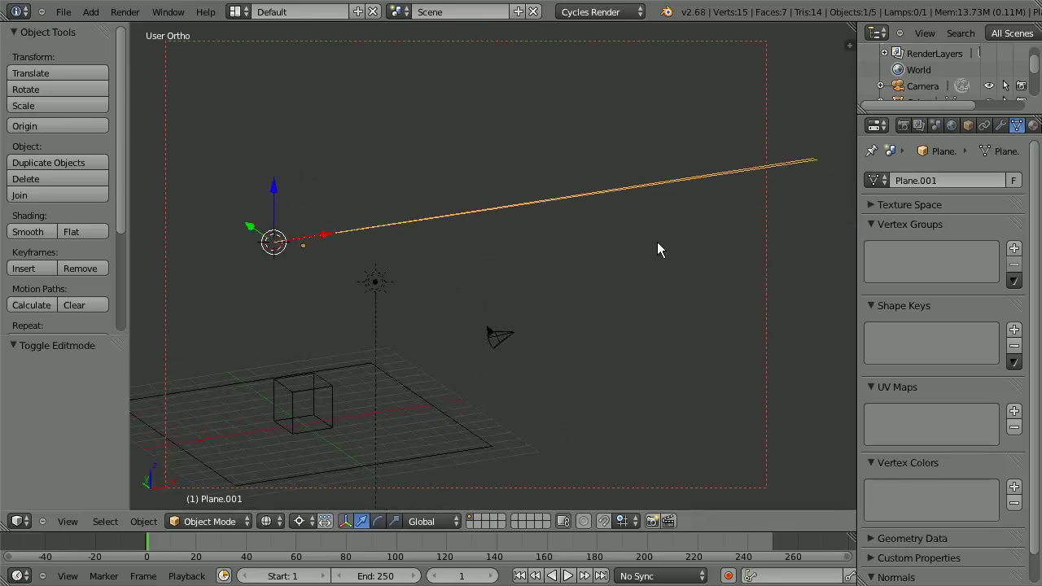
{"action": "key", "text": "Tab"}
{"action": "key", "text": "r"}
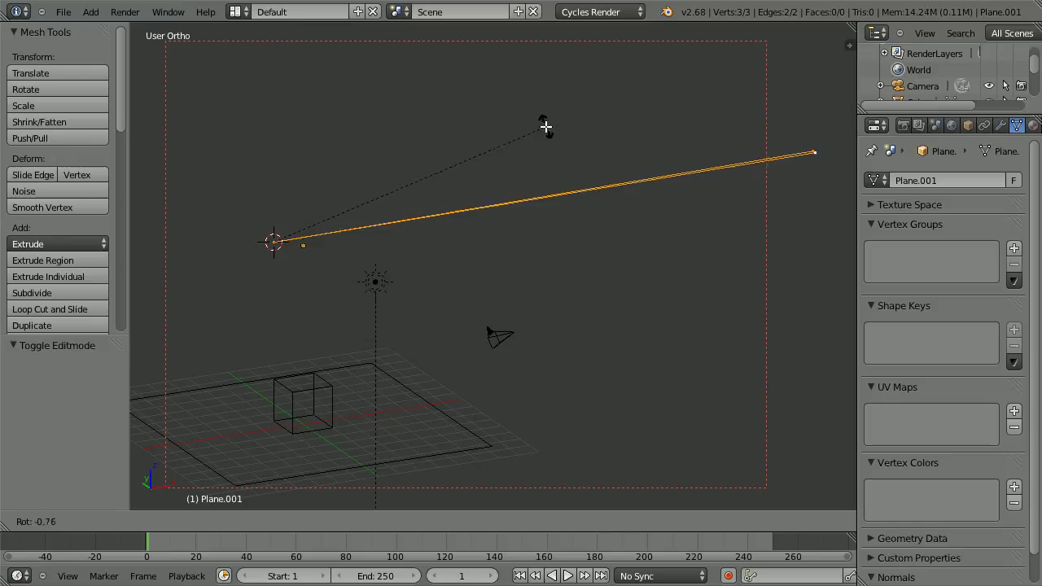
{"action": "type", "text": "y90"}
{"action": "key", "text": "Return"}
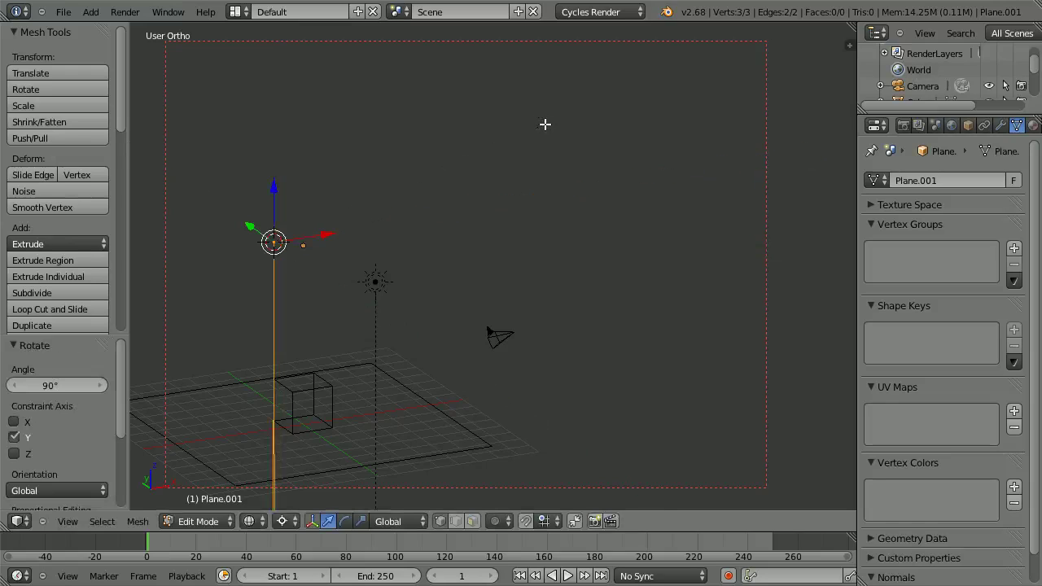
Step: Select the cube in solid shading and scale its mesh by about 8.38 along global Z in Edit Mode
{"action": "key", "text": "z"}
{"action": "mouse_move", "coordinate": [458, 364]}
{"action": "middle_mouse_down"}
{"action": "mouse_move", "coordinate": [568, 298]}
{"action": "mouse_move", "coordinate": [626, 305]}
{"action": "mouse_move", "coordinate": [459, 341]}
{"action": "mouse_move", "coordinate": [551, 369]}
{"action": "middle_mouse_up"}
{"action": "key", "text": "Tab"}
{"action": "right_click", "coordinate": [502, 336]}
{"action": "key", "text": "Tab"}
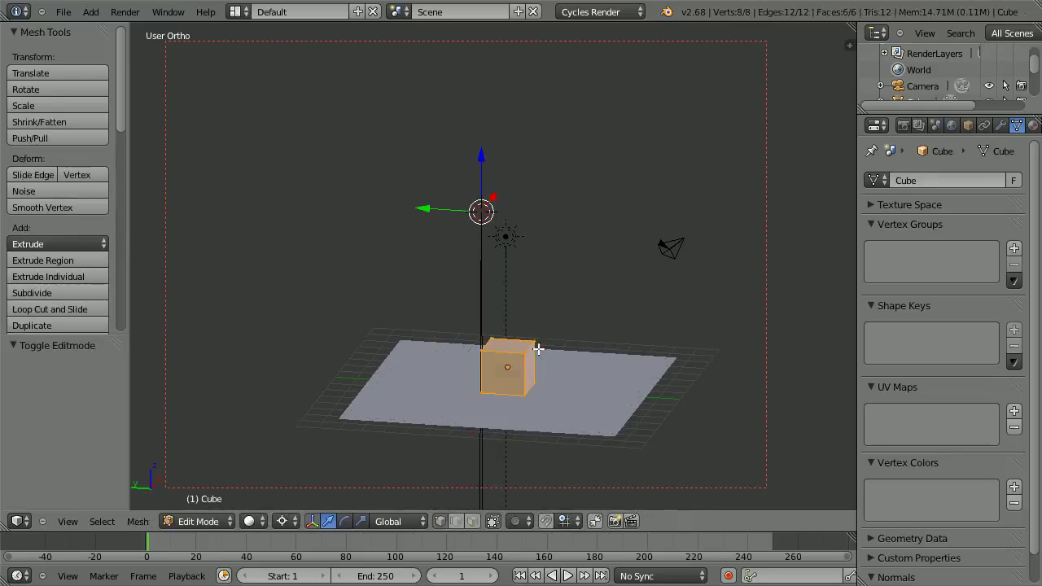
{"action": "key", "text": "s"}
{"action": "key", "text": "z"}
{"action": "right_click", "coordinate": [655, 300]}
{"action": "key", "text": "s"}
{"action": "key", "text": "z"}
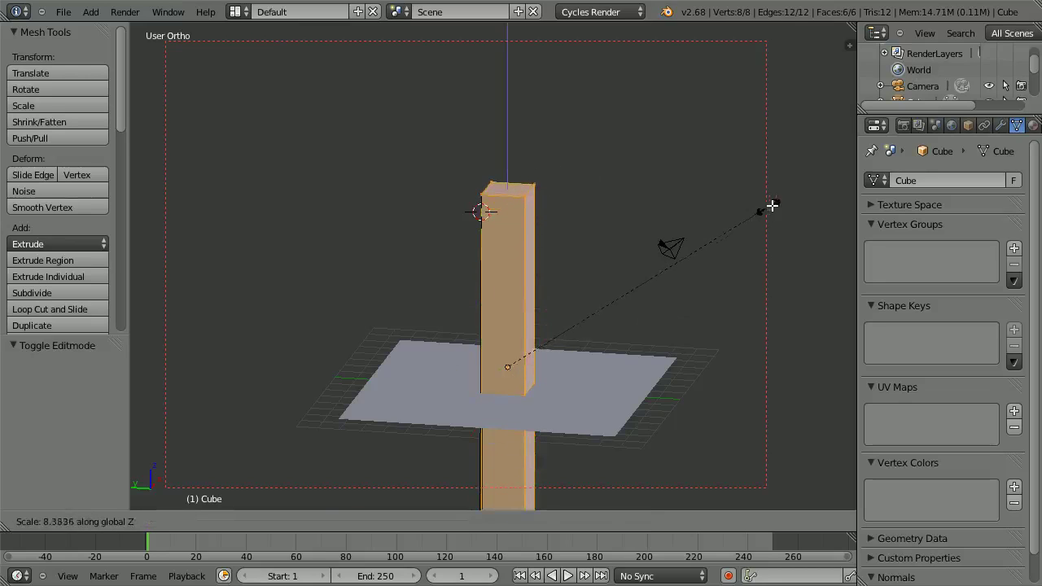
{"action": "left_click", "coordinate": [771, 205]}
Step: Return to Object Mode and move the stretched cube up about 8.15 units along global Z
{"action": "key", "text": "Tab"}
{"action": "key", "text": "g"}
{"action": "key", "text": "z"}
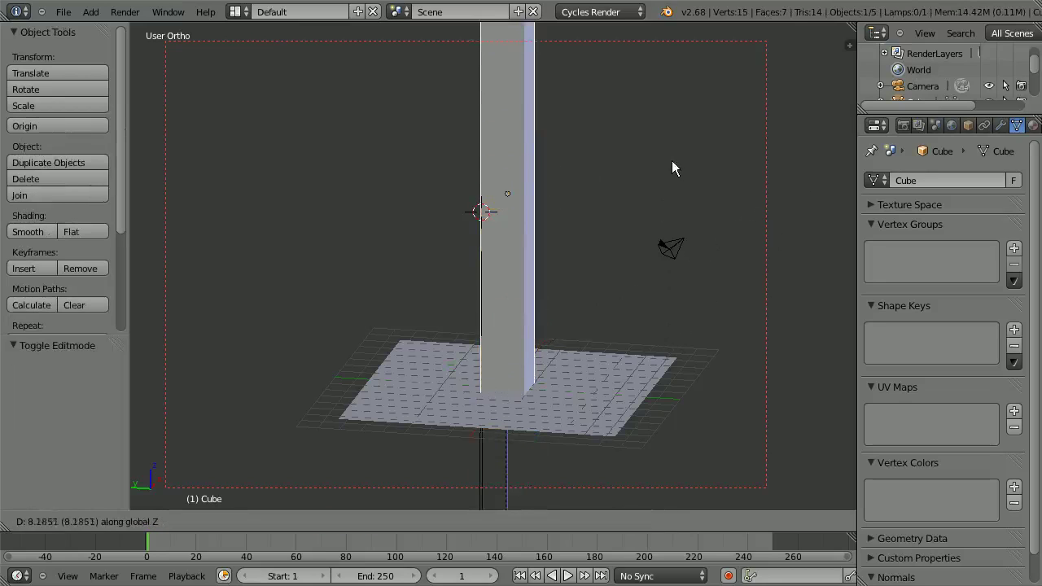
{"action": "left_click", "coordinate": [669, 166]}
Step: Select the two-edge angle object in wireframe view and clear its location
{"action": "scroll", "coordinate": [668, 166], "scroll_direction": "down", "scroll_amount": 3}
{"action": "middle_click_drag", "start_coordinate": [521, 330], "coordinate": [435, 343], "text": "shift"}
{"action": "scroll", "coordinate": [569, 398], "scroll_direction": "up", "scroll_amount": 4}
{"action": "right_click", "coordinate": [536, 325]}
{"action": "key", "text": "z"}
{"action": "middle_click_drag", "start_coordinate": [459, 395], "coordinate": [351, 384]}
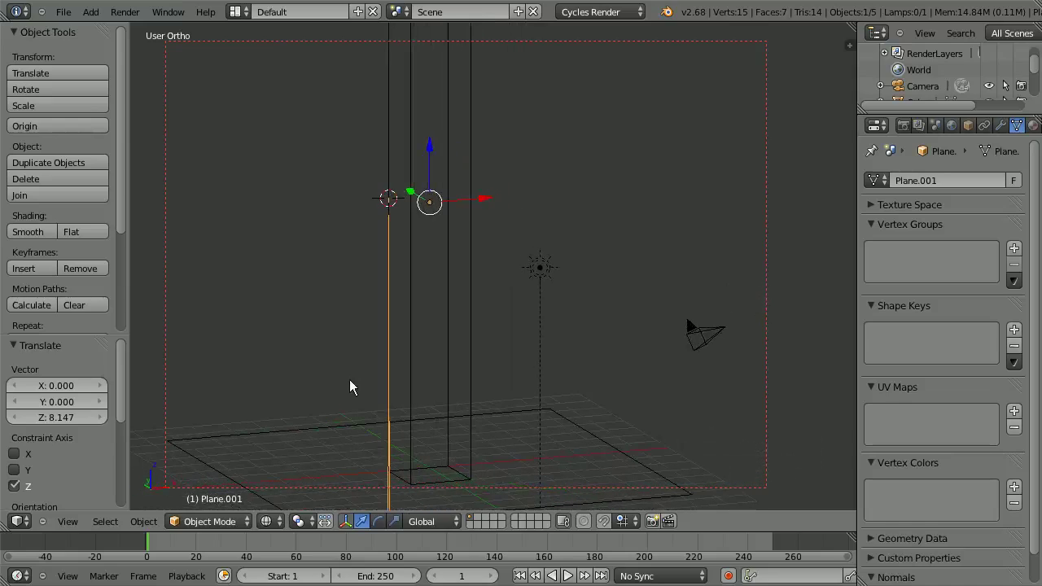
{"action": "key", "text": "alt+g"}
{"action": "scroll", "coordinate": [465, 400], "scroll_direction": "down", "scroll_amount": 4}
{"action": "middle_click_drag", "start_coordinate": [464, 400], "coordinate": [586, 444]}
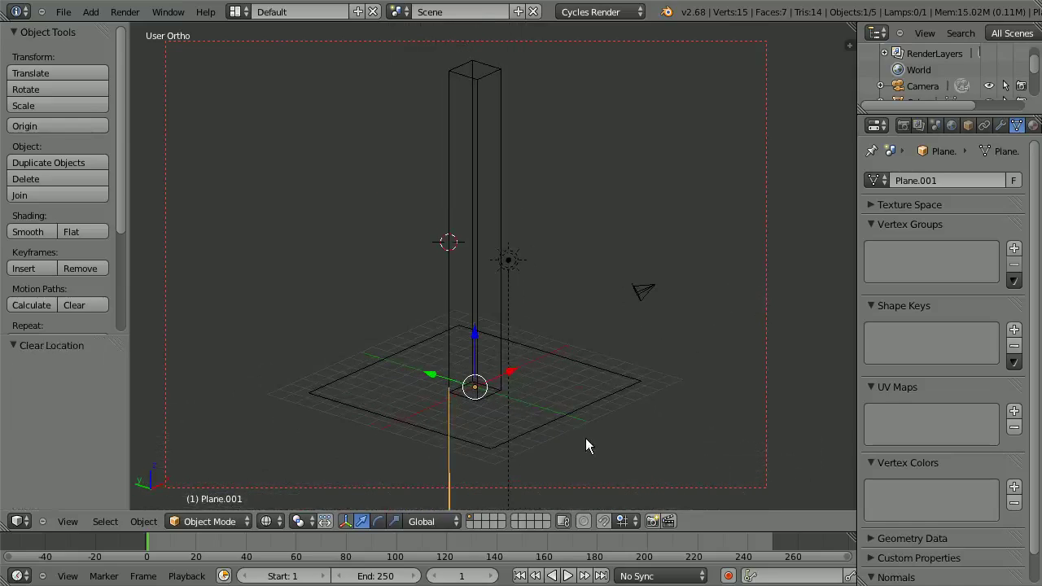
Step: In Edit Mode, snap the 3D cursor to the shared top vertex of the angle's two edges
{"action": "key", "text": "Tab"}
{"action": "scroll", "coordinate": [513, 407], "scroll_direction": "up", "scroll_amount": 3}
{"action": "key", "text": "shift+s"}
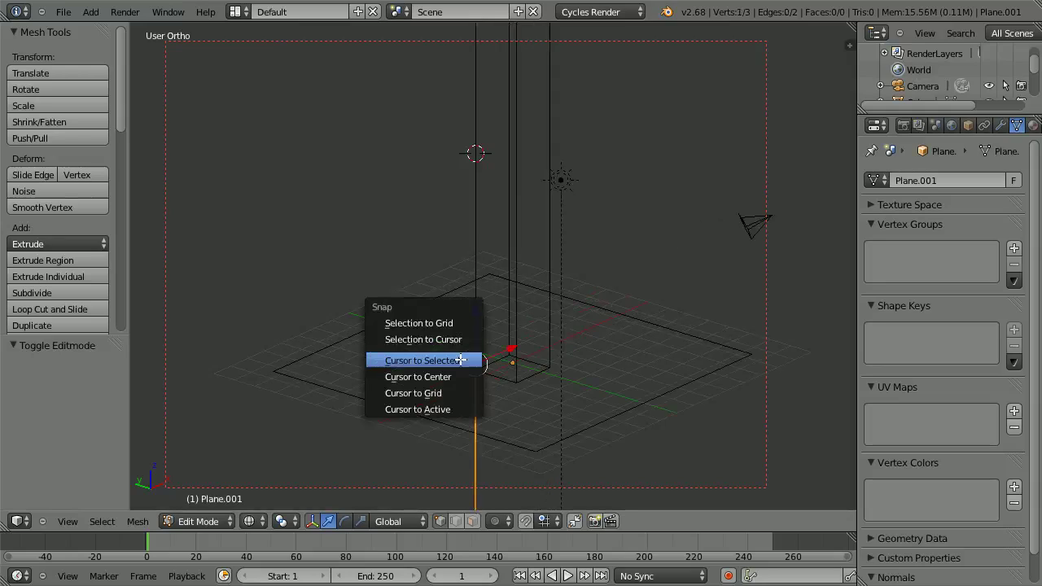
{"action": "key", "text": "a"}
{"action": "right_click", "coordinate": [472, 367]}
{"action": "key", "text": "shift+s"}
{"action": "left_click", "coordinate": [486, 373]}
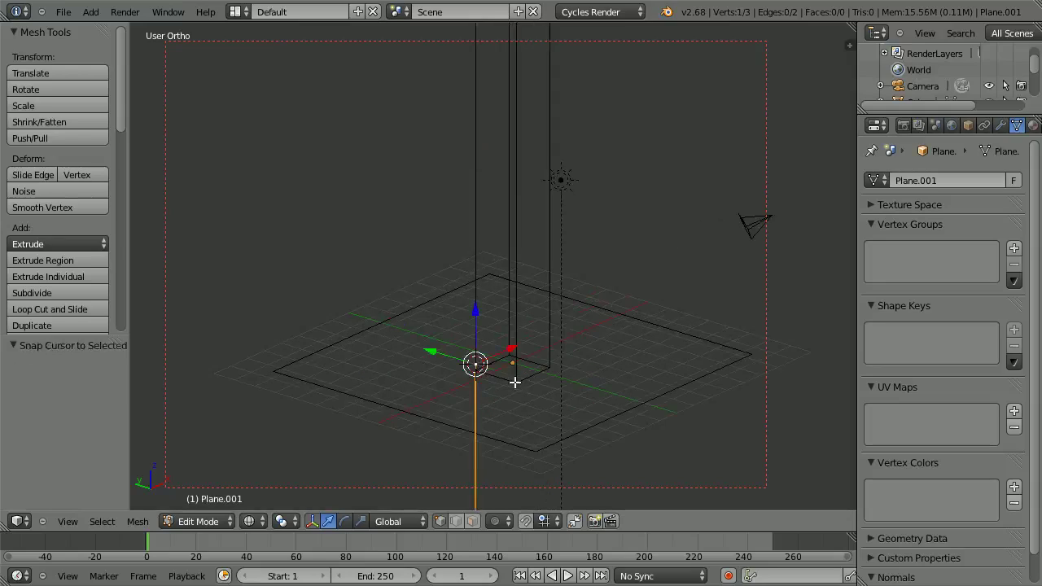
Step: Set the angle object's origin to the 3D cursor in Object Mode and clear its location
{"action": "key", "text": "Tab"}
{"action": "key", "text": "shift+ctrl+alt+c"}
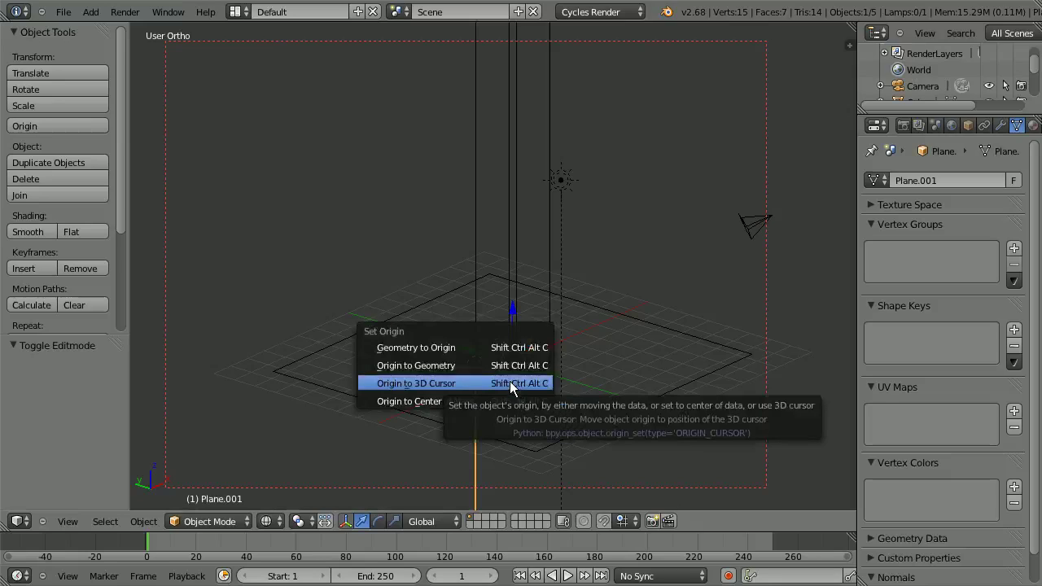
{"action": "left_click", "coordinate": [462, 383]}
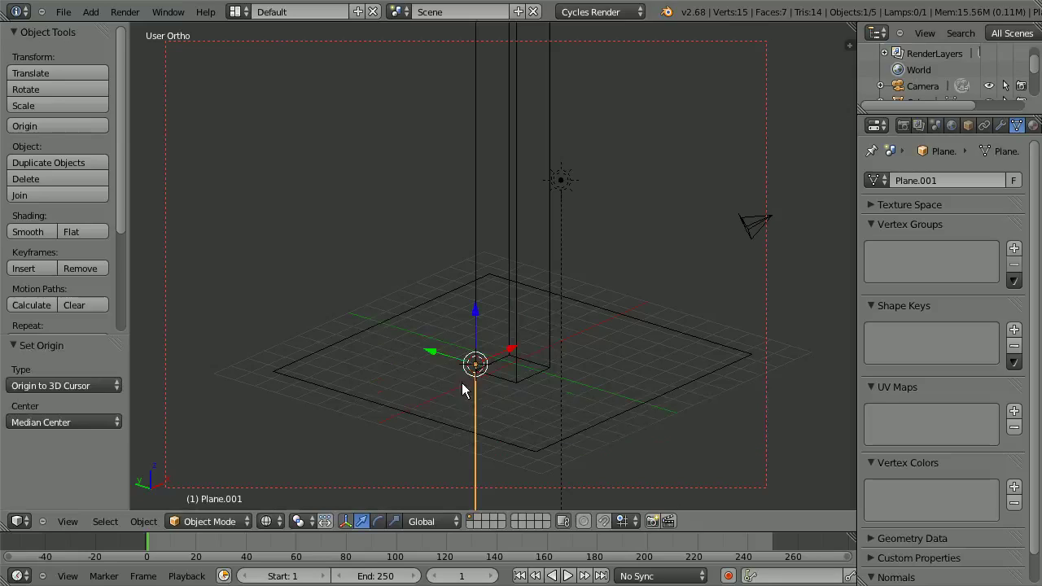
{"action": "scroll", "coordinate": [476, 403], "scroll_direction": "down", "scroll_amount": 2}
{"action": "key", "text": "alt+g"}
Step: Move the angle object up about 35.3 units along global Z, above the column
{"action": "middle_click_drag", "start_coordinate": [479, 403], "coordinate": [565, 379]}
{"action": "scroll", "coordinate": [564, 407], "scroll_direction": "down", "scroll_amount": 4}
{"action": "key", "text": "g"}
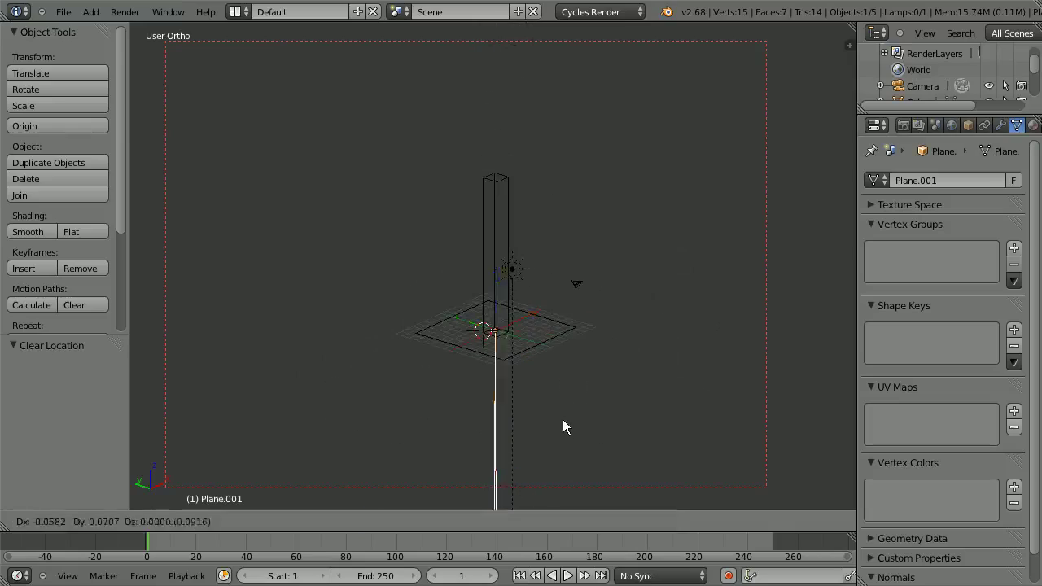
{"action": "key", "text": "z"}
{"action": "left_click", "coordinate": [575, 131]}
Step: Scale the angle object by about 1.745 and raise it about 8 units further along global Z
{"action": "middle_click_drag", "start_coordinate": [537, 176], "coordinate": [523, 218], "text": "shift"}
{"action": "key", "text": "s"}
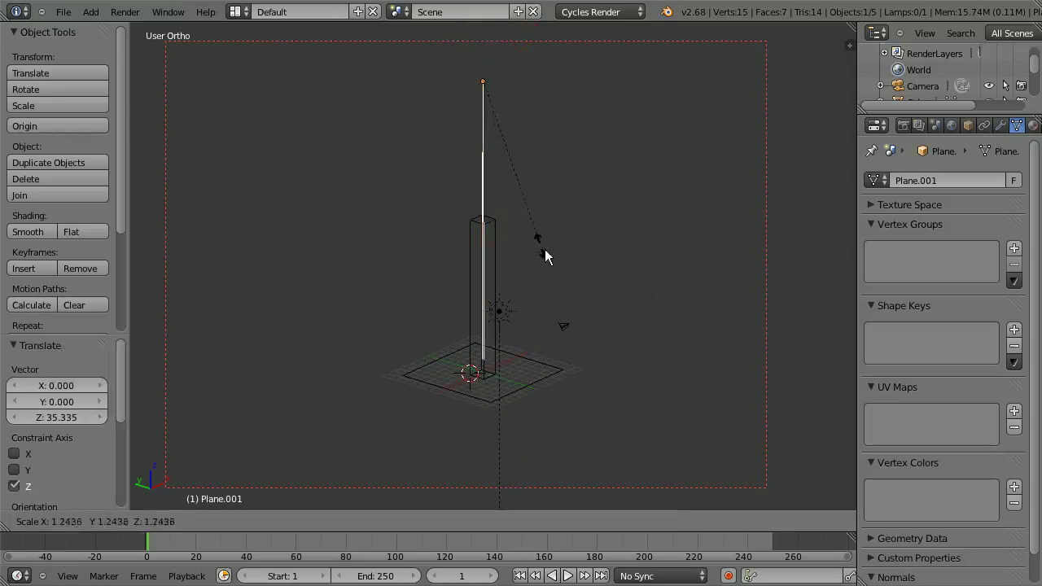
{"action": "left_click", "coordinate": [614, 292]}
{"action": "key", "text": "g"}
{"action": "key", "text": "z"}
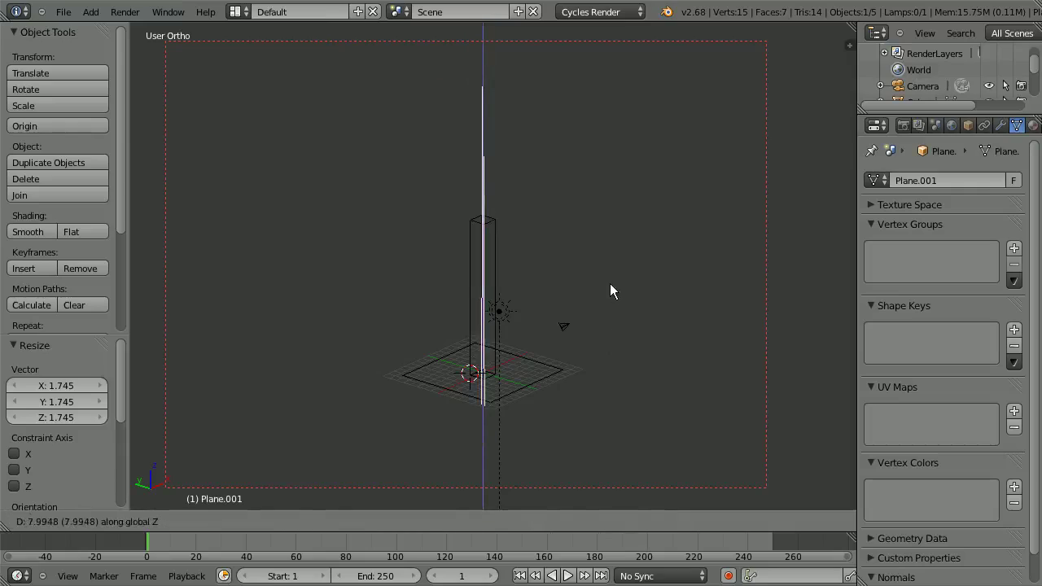
{"action": "left_click", "coordinate": [609, 283]}
{"action": "key", "text": "s"}
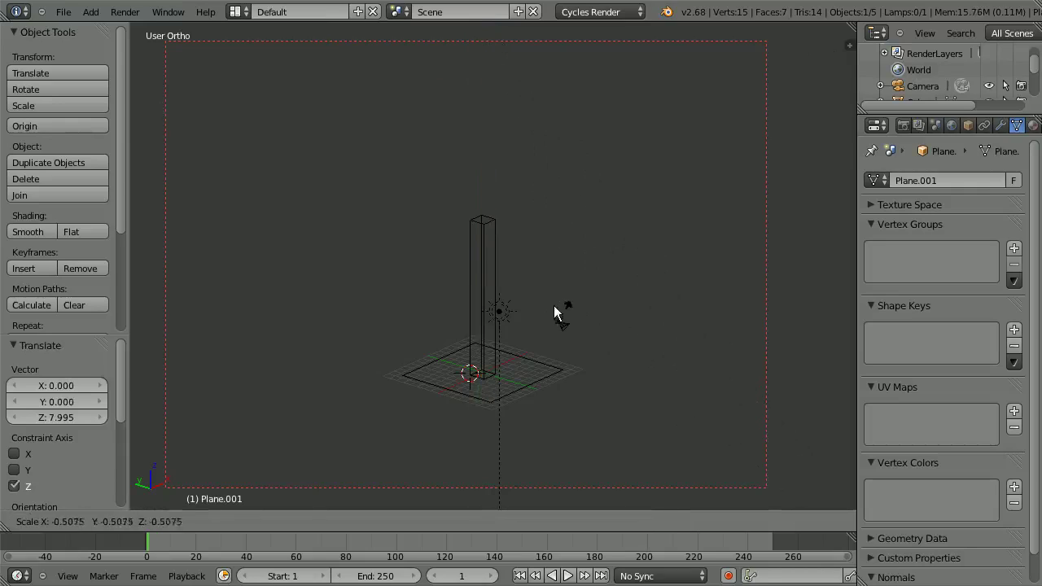
{"action": "right_click", "coordinate": [760, 450]}
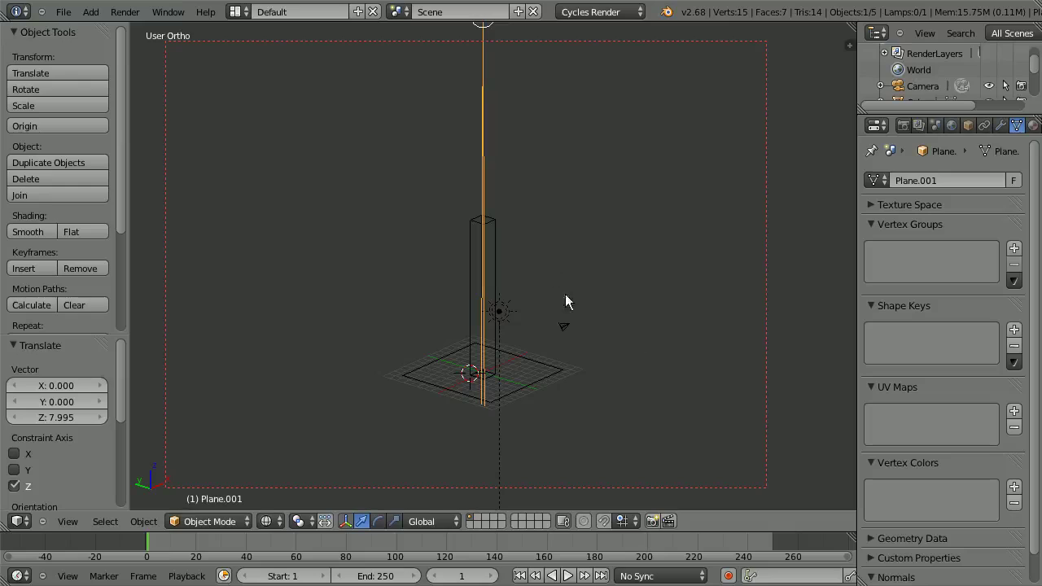
Step: Examine in solid shading how far apart the two lines are where they reach the column's top face
{"action": "scroll", "coordinate": [564, 297], "scroll_direction": "up", "scroll_amount": 4}
{"action": "key", "text": "z"}
{"action": "scroll", "coordinate": [445, 335], "scroll_direction": "up", "scroll_amount": 4}
{"action": "middle_click_drag", "start_coordinate": [532, 293], "coordinate": [584, 342]}
{"action": "scroll", "coordinate": [583, 342], "scroll_direction": "up", "scroll_amount": 3}
{"action": "middle_click_drag", "start_coordinate": [582, 380], "coordinate": [571, 380], "text": "shift"}
{"action": "scroll", "coordinate": [563, 381], "scroll_direction": "up", "scroll_amount": 3}
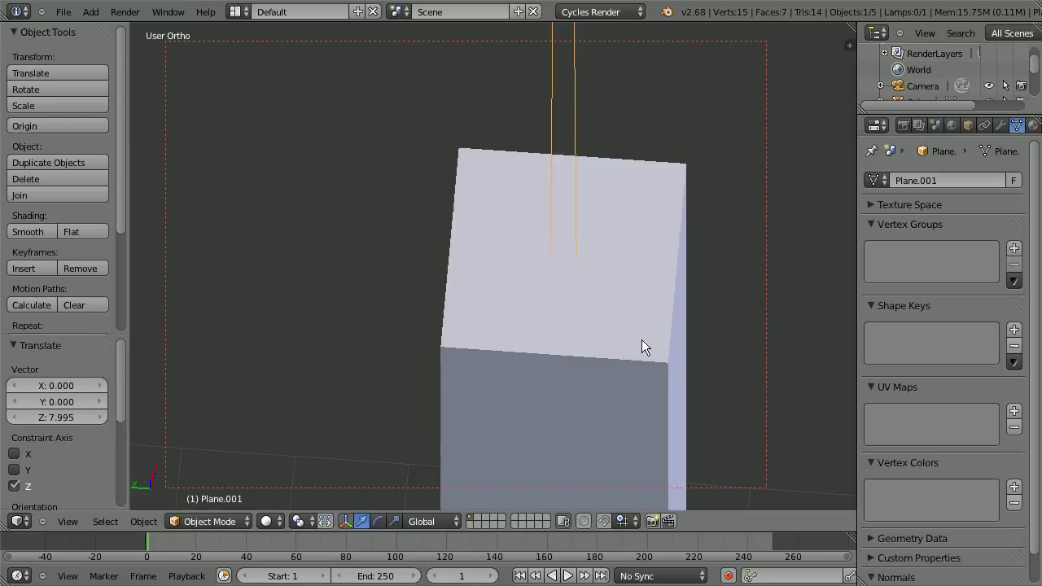
{"action": "middle_click_drag", "start_coordinate": [641, 340], "coordinate": [592, 344], "text": "shift"}
{"action": "right_click", "coordinate": [577, 346]}
{"action": "scroll", "coordinate": [589, 390], "scroll_direction": "down", "scroll_amount": 2}
{"action": "scroll", "coordinate": [589, 390], "scroll_direction": "down", "scroll_amount": 3}
{"action": "right_click", "coordinate": [567, 454]}
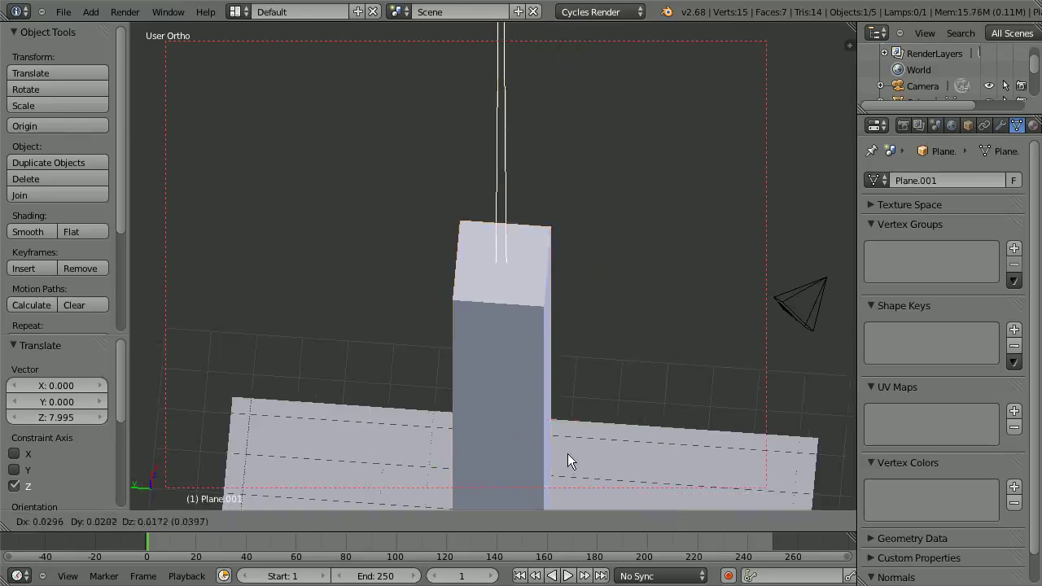
Step: Scale the angle object up by about 1.216 in wireframe view
{"action": "key", "text": "z"}
{"action": "scroll", "coordinate": [578, 299], "scroll_direction": "down", "scroll_amount": 3}
{"action": "key", "text": "s"}
{"action": "left_click", "coordinate": [609, 343]}
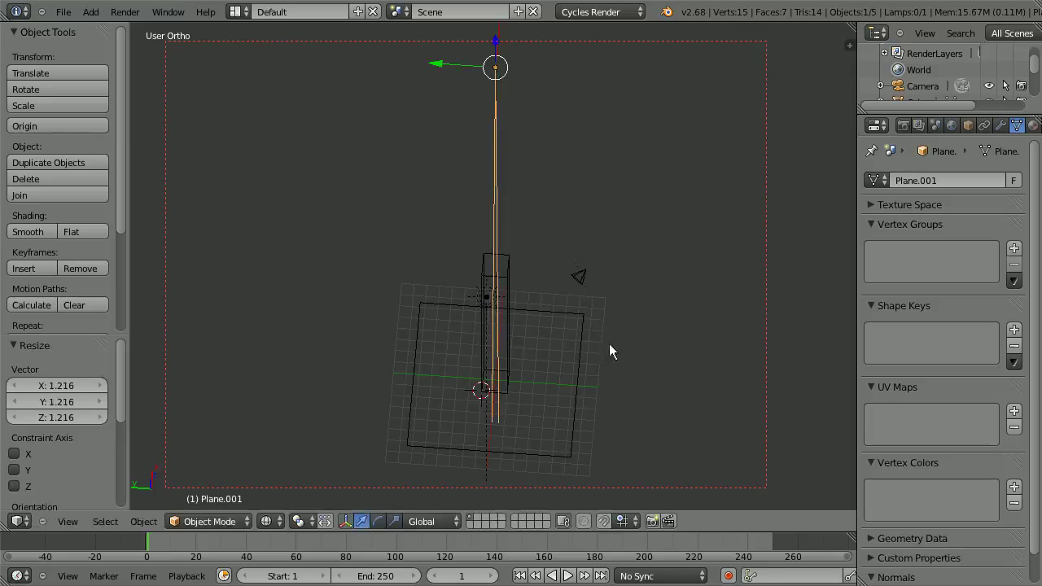
Step: Select the column in solid shading, enter Edit Mode and deselect its whole mesh
{"action": "key", "text": "z"}
{"action": "scroll", "coordinate": [570, 347], "scroll_direction": "up", "scroll_amount": 10}
{"action": "right_click", "coordinate": [537, 347]}
{"action": "key", "text": "Tab"}
{"action": "key", "text": "a"}
Step: Try to add a single lengthwise loop cut through the column
{"action": "key", "text": "ctrl+r"}
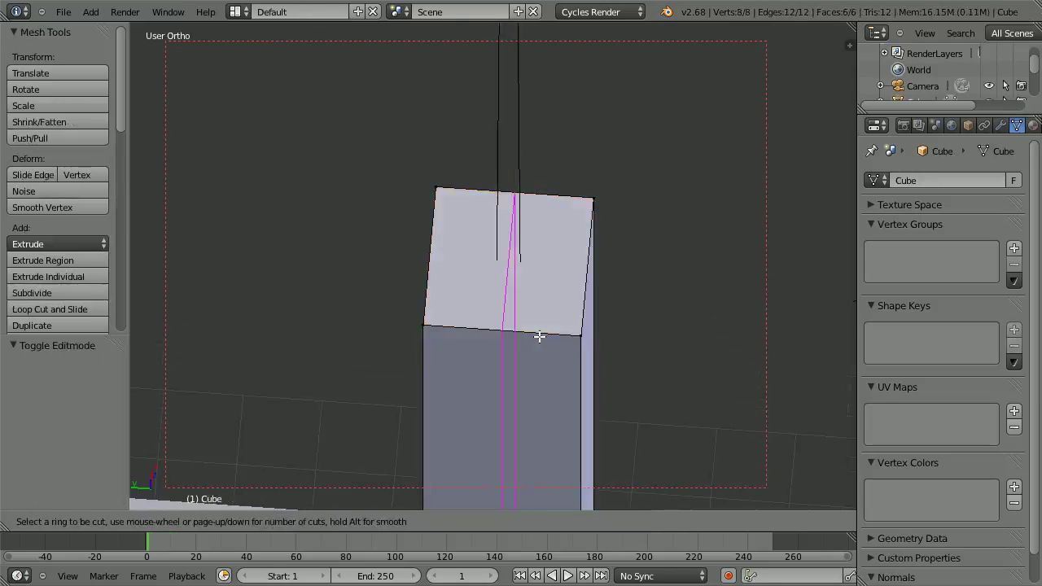
{"action": "left_click", "coordinate": [538, 336]}
{"action": "middle_click_drag", "start_coordinate": [537, 344], "coordinate": [504, 483]}
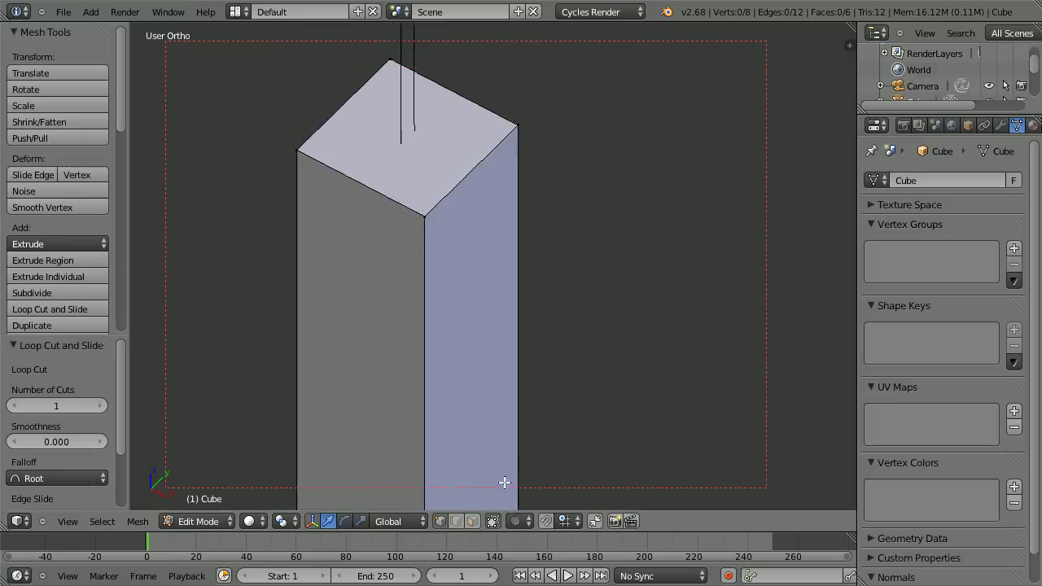
Step: Add two lengthwise loop cuts running across the column's top face and down its sides
{"action": "key", "text": "ctrl+r"}
{"action": "scroll", "coordinate": [492, 156], "scroll_direction": "up", "scroll_amount": 1}
{"action": "left_click", "coordinate": [495, 155]}
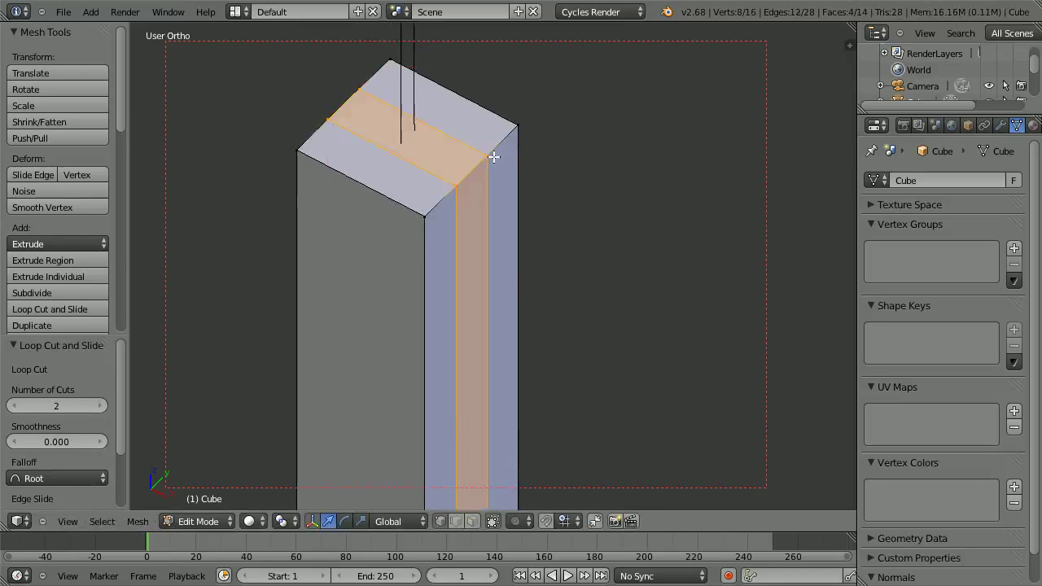
Step: Scale the two loop cuts closer together along Y by about 0.428
{"action": "scroll", "coordinate": [529, 220], "scroll_direction": "up", "scroll_amount": 3}
{"action": "scroll", "coordinate": [665, 216], "scroll_direction": "up", "scroll_amount": 2}
{"action": "key", "text": "s"}
{"action": "key", "text": "x"}
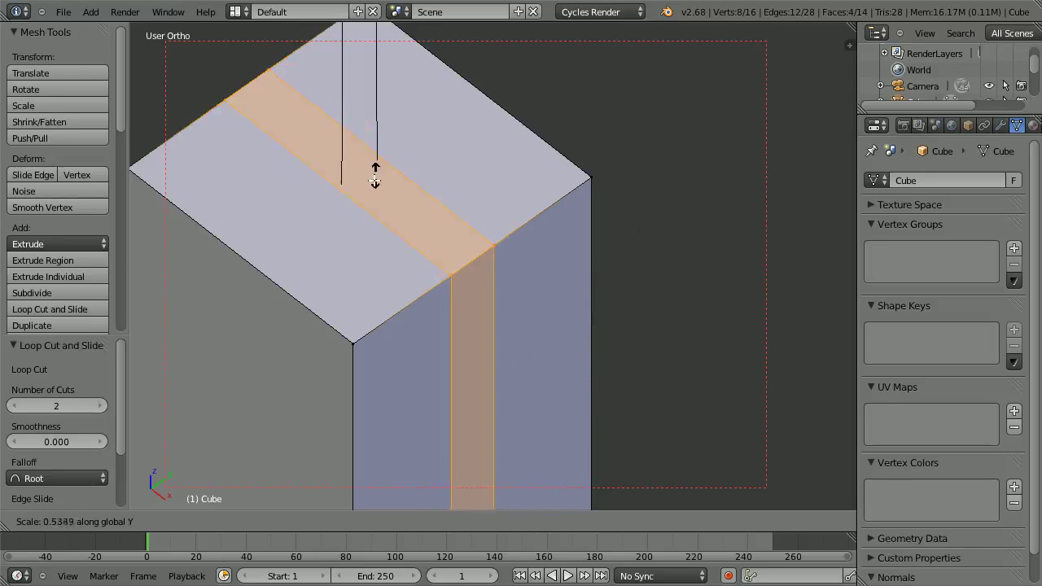
{"action": "left_click", "coordinate": [363, 289]}
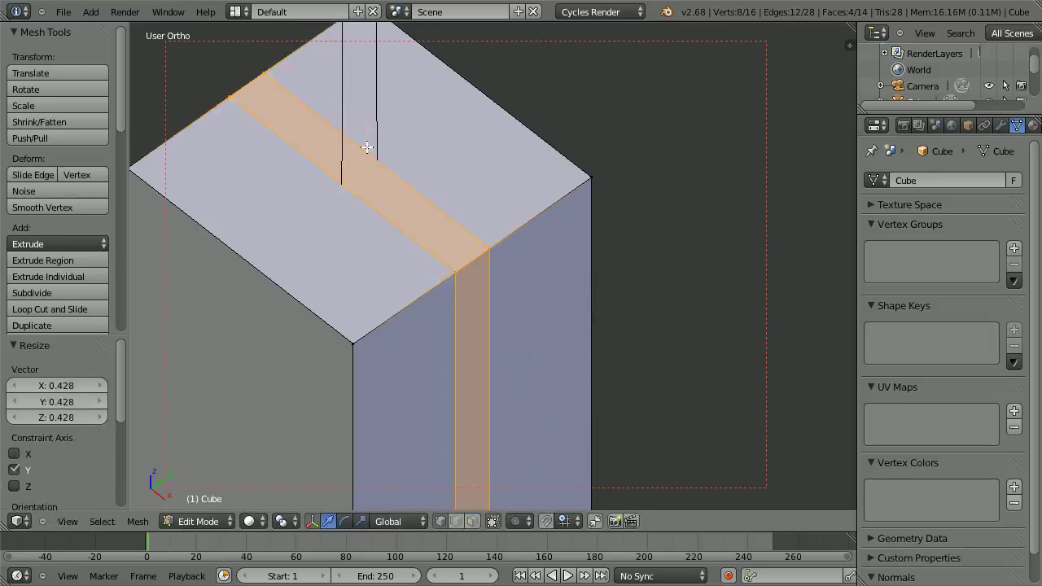
Step: In the right orthographic wireframe view, scale the loop cuts along Y by about 1.05 to meet the two reference lines at the column's top
{"action": "key", "text": "KP_1"}
{"action": "key", "text": "KP_5"}
{"action": "key", "text": "z"}
{"action": "scroll", "coordinate": [533, 169], "scroll_direction": "down", "scroll_amount": 3}
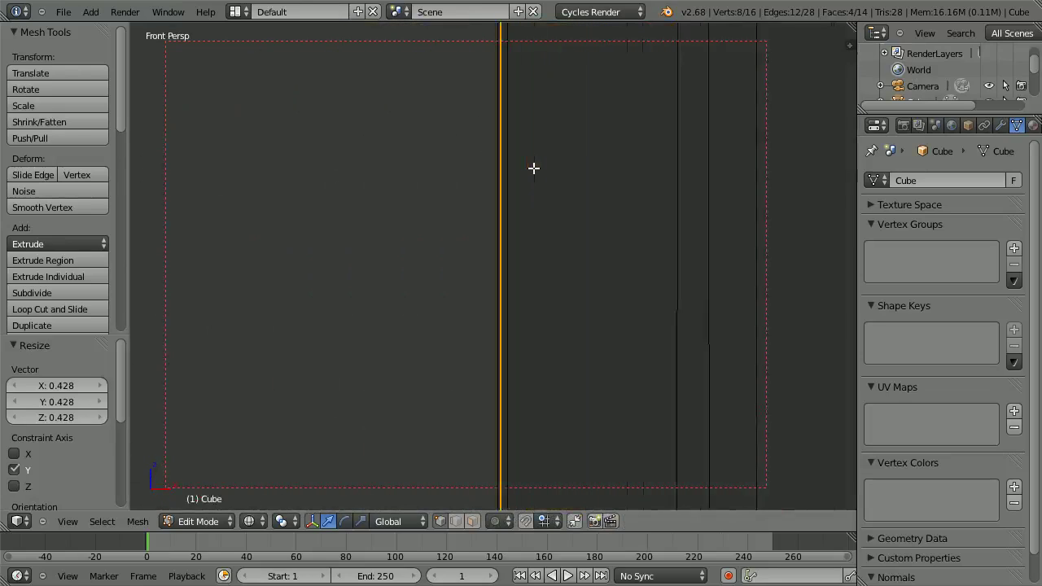
{"action": "scroll", "coordinate": [529, 203], "scroll_direction": "down", "scroll_amount": 5}
{"action": "middle_click_drag", "start_coordinate": [515, 245], "coordinate": [503, 258], "text": "shift"}
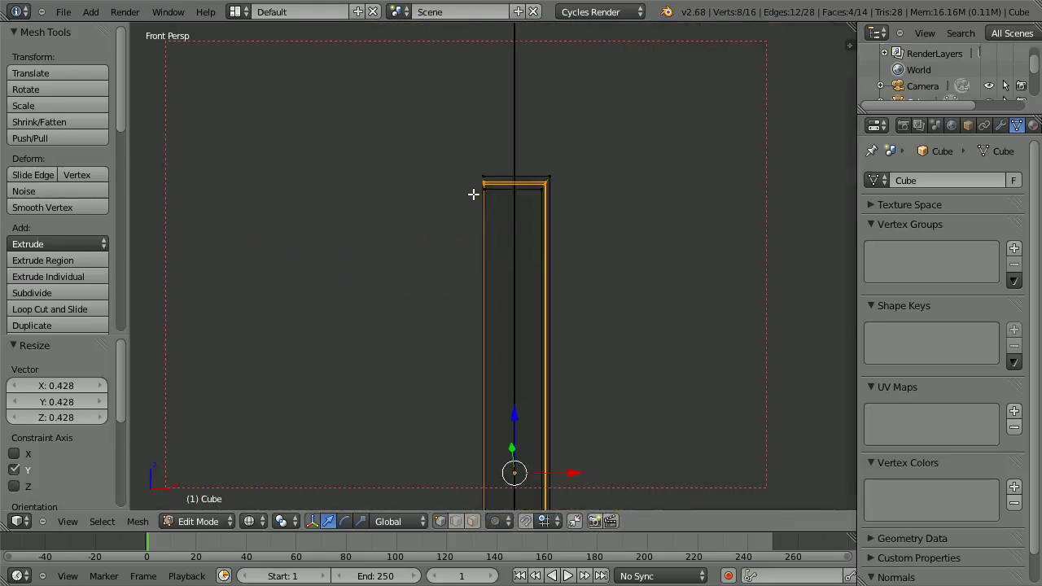
{"action": "key", "text": "KP_5"}
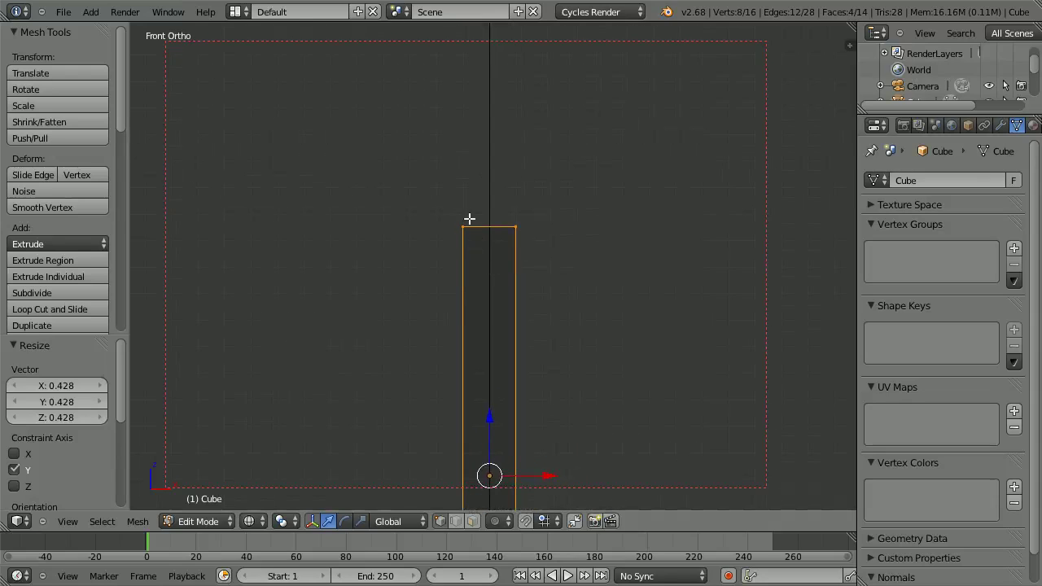
{"action": "key", "text": "KP_3"}
{"action": "scroll", "coordinate": [478, 242], "scroll_direction": "up", "scroll_amount": 4}
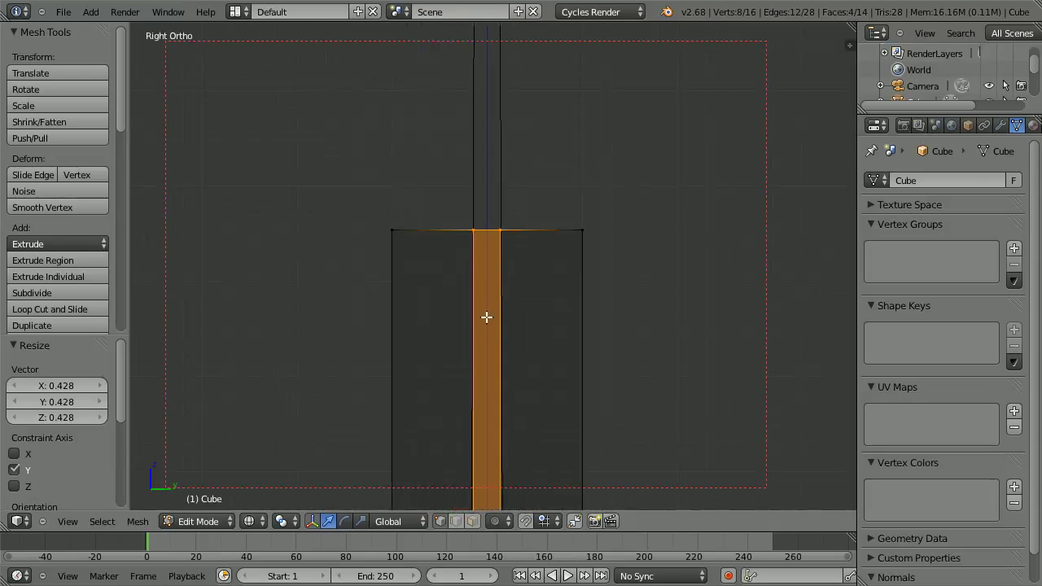
{"action": "scroll", "coordinate": [518, 265], "scroll_direction": "up", "scroll_amount": 4}
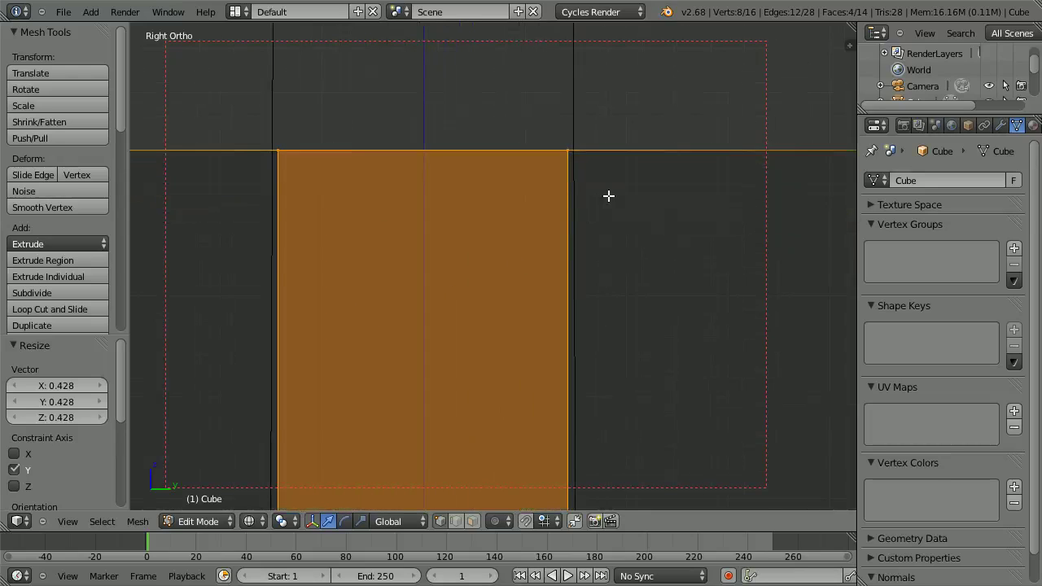
{"action": "key", "text": "s"}
{"action": "key", "text": "x"}
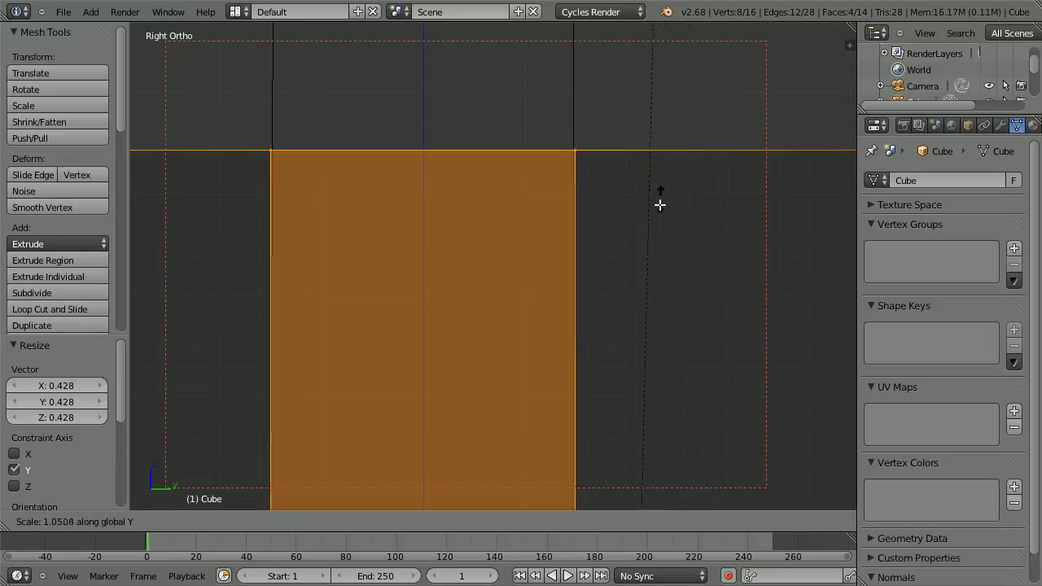
{"action": "left_click", "coordinate": [656, 295]}
Step: Switch to face selection and delete the narrow face between the two cuts on the column's top
{"action": "middle_click_drag", "start_coordinate": [656, 293], "coordinate": [528, 275]}
{"action": "key", "text": "ctrl+Tab"}
{"action": "left_click", "coordinate": [512, 413]}
{"action": "right_click", "coordinate": [519, 293]}
{"action": "key", "text": "x"}
{"action": "left_click", "coordinate": [518, 293]}
Step: Select the middle face at the column's bottom and scale it along Y by about 1.586 to match the spread of the reference lines
{"action": "key", "text": "KP_3"}
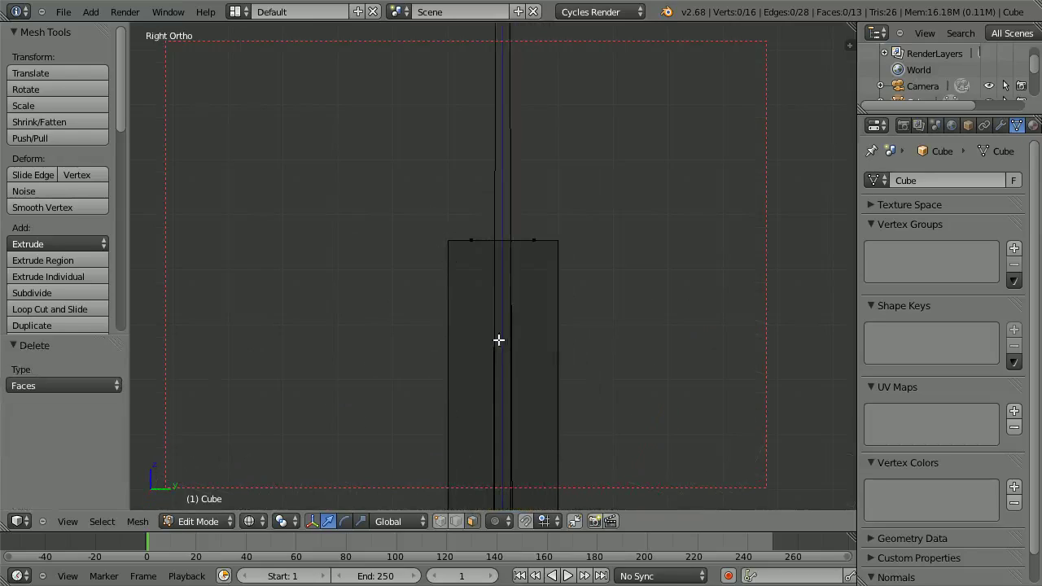
{"action": "middle_click_drag", "start_coordinate": [518, 323], "coordinate": [474, 339], "text": "shift"}
{"action": "scroll", "coordinate": [463, 297], "scroll_direction": "up", "scroll_amount": 10}
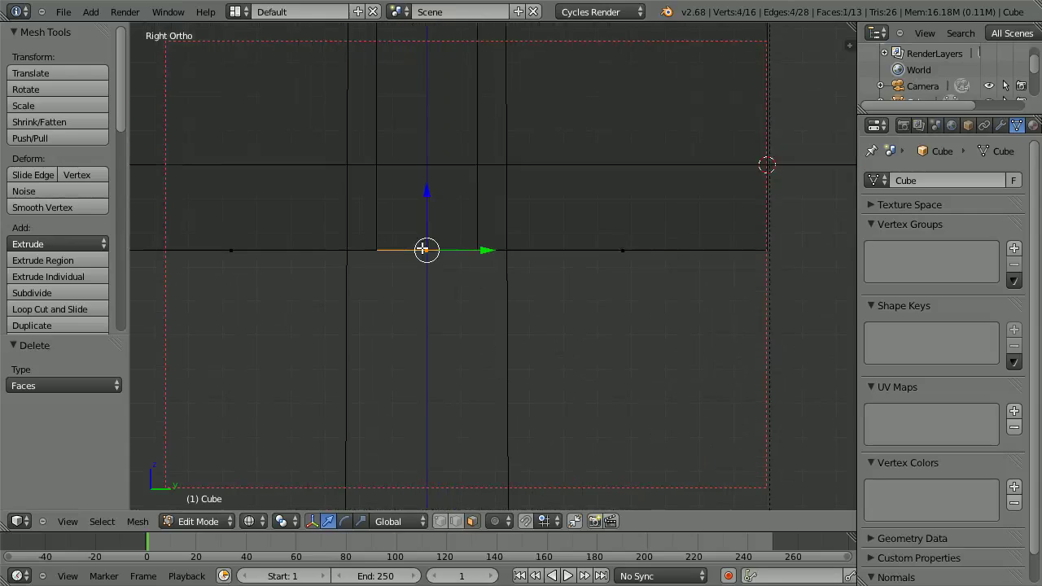
{"action": "middle_click_drag", "start_coordinate": [422, 249], "coordinate": [521, 396]}
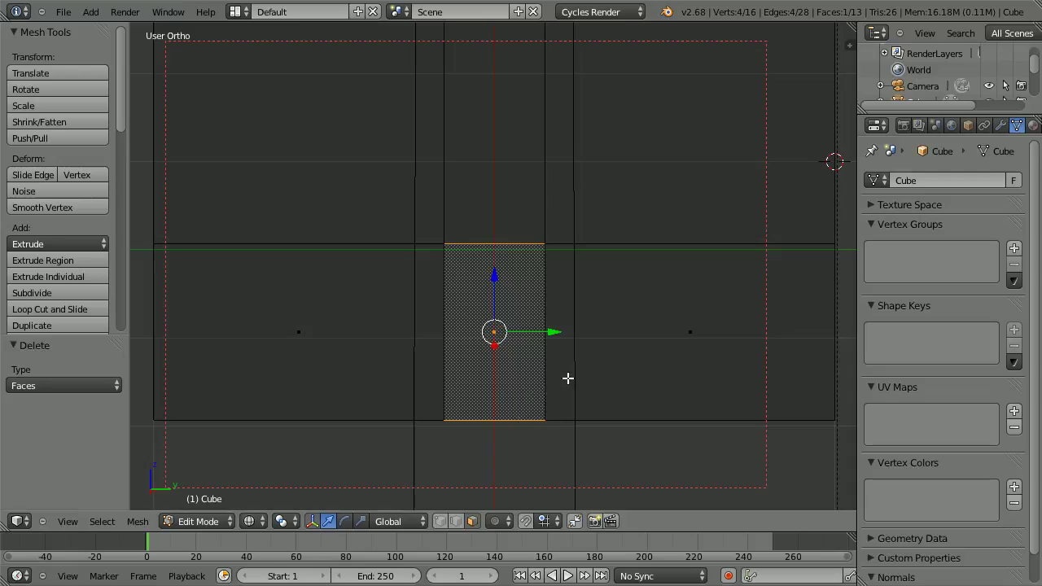
{"action": "key", "text": "s"}
{"action": "key", "text": "y"}
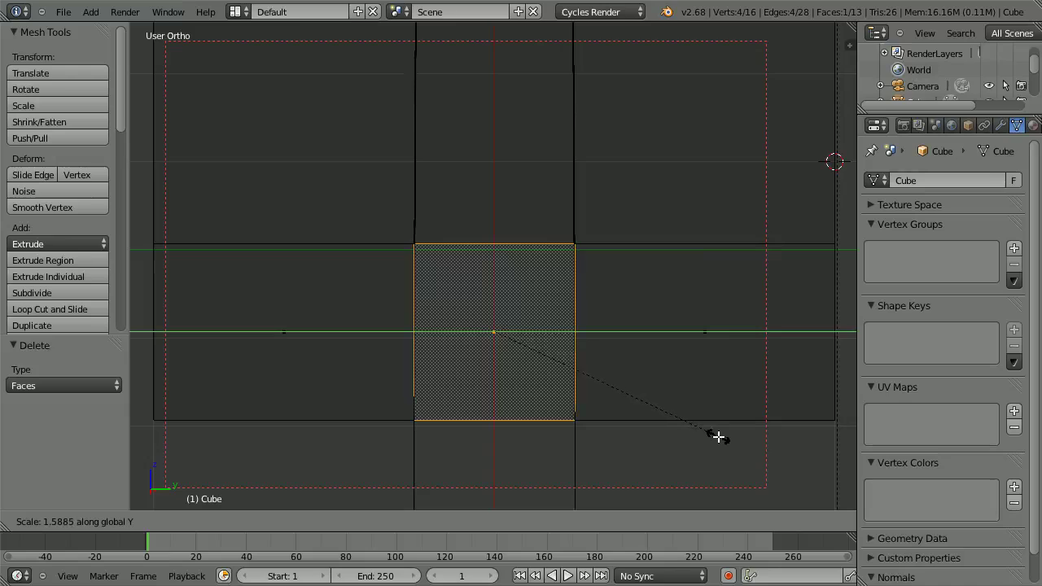
{"action": "left_click", "coordinate": [713, 436]}
Step: Examine in wireframe perspective from inside the column how the bottom strip's edges line up with the two reference lines
{"action": "middle_click_drag", "start_coordinate": [609, 392], "coordinate": [559, 283], "text": "shift"}
{"action": "scroll", "coordinate": [537, 281], "scroll_direction": "down", "scroll_amount": 2}
{"action": "middle_click_drag", "start_coordinate": [493, 277], "coordinate": [579, 324]}
{"action": "middle_click_drag", "start_coordinate": [445, 273], "coordinate": [683, 480], "text": "shift"}
{"action": "scroll", "coordinate": [493, 392], "scroll_direction": "up", "scroll_amount": 3}
{"action": "middle_click_drag", "start_coordinate": [492, 392], "coordinate": [587, 289], "text": "shift"}
{"action": "key", "text": "KP_5"}
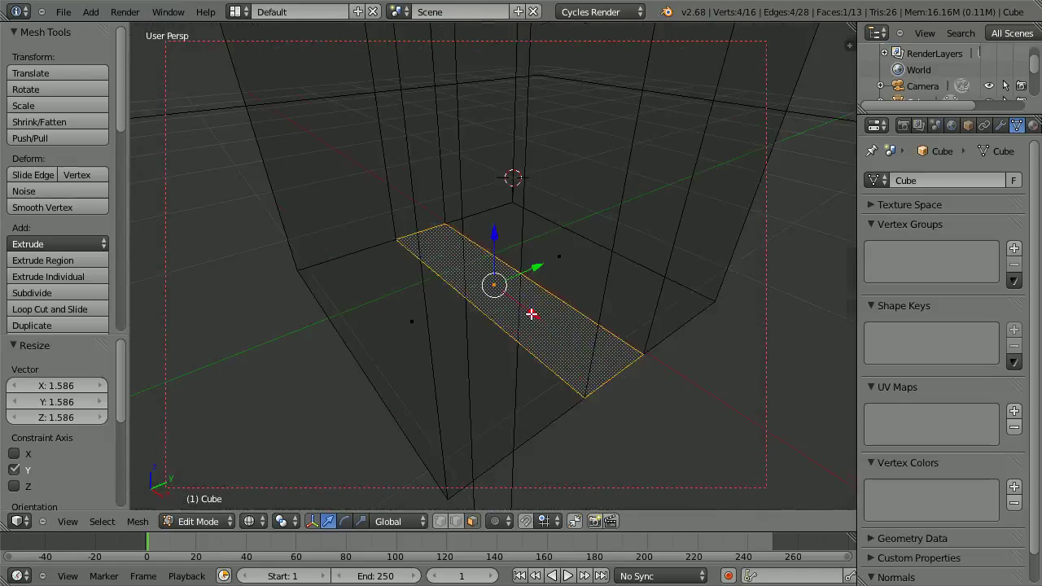
{"action": "scroll", "coordinate": [537, 315], "scroll_direction": "up", "scroll_amount": 10}
{"action": "middle_click_drag", "start_coordinate": [528, 238], "coordinate": [504, 301]}
{"action": "key", "text": "KP_Decimal"}
{"action": "scroll", "coordinate": [495, 263], "scroll_direction": "up", "scroll_amount": 6}
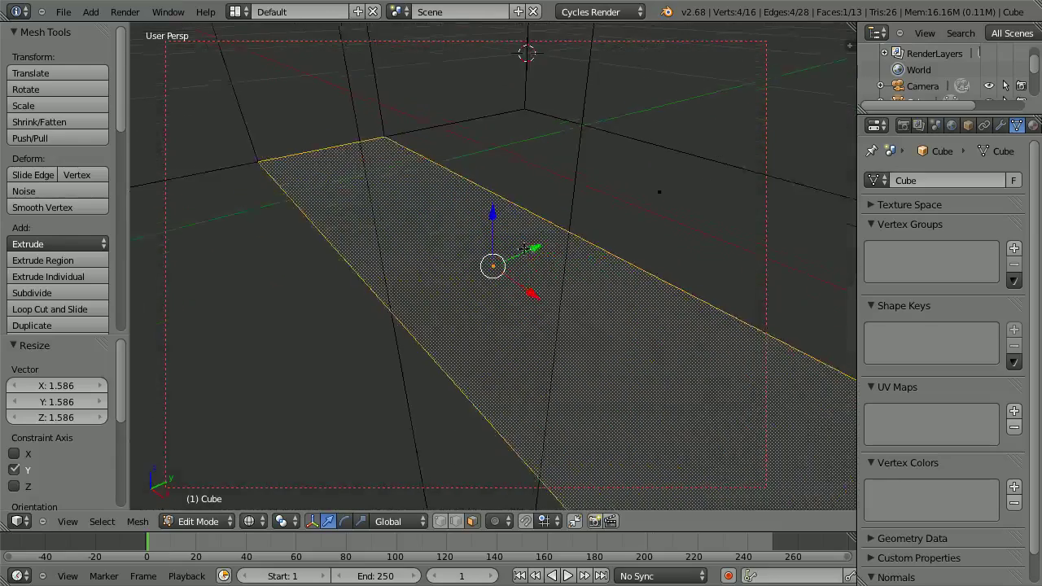
{"action": "middle_click_drag", "start_coordinate": [494, 263], "coordinate": [530, 302]}
{"action": "scroll", "coordinate": [530, 302], "scroll_direction": "down", "scroll_amount": 4}
{"action": "key", "text": "z"}
{"action": "key", "text": "z"}
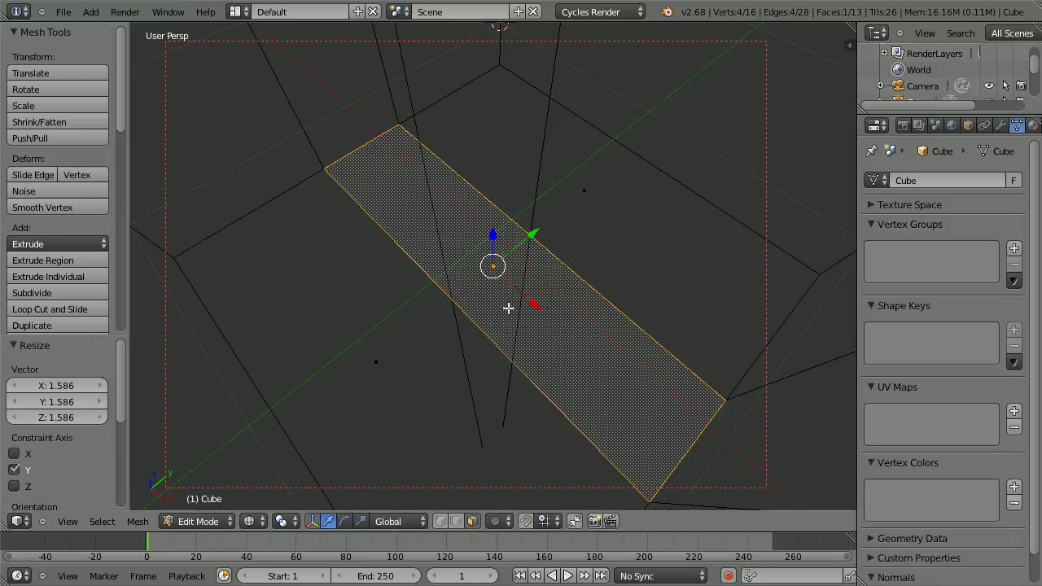
Step: Switch to solid shading, leave Edit Mode and delete the plane covering the column's floor
{"action": "key", "text": "z"}
{"action": "key", "text": "Tab"}
{"action": "right_click", "coordinate": [502, 230]}
{"action": "key", "text": "Tab"}
{"action": "key", "text": "Tab"}
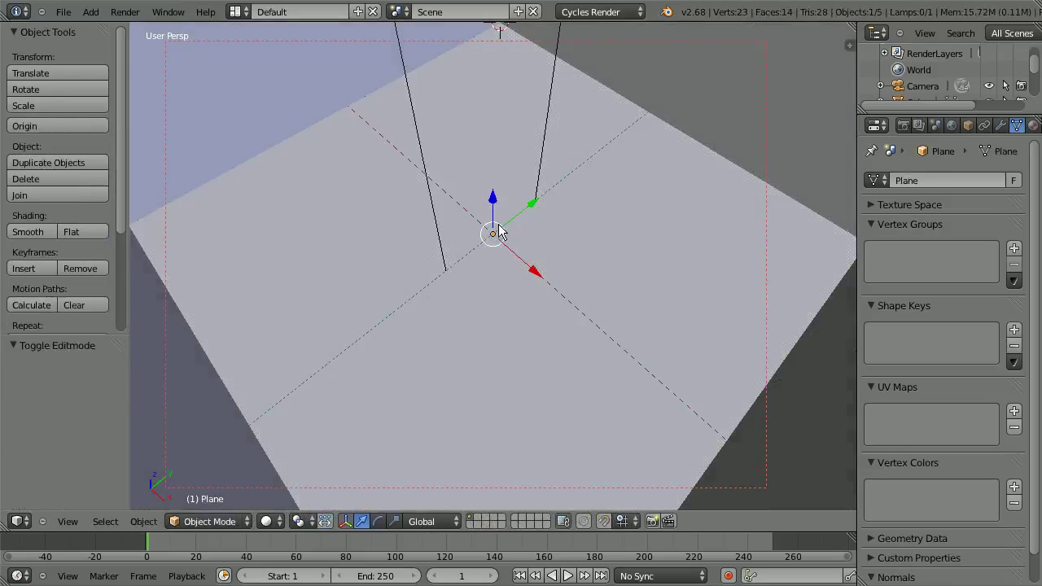
{"action": "key", "text": "x"}
{"action": "left_click", "coordinate": [498, 227]}
Step: Reopen the column in Edit Mode and add a second material slot with a new light blue Diffuse BSDF material
{"action": "right_click", "coordinate": [540, 321]}
{"action": "key", "text": "Tab"}
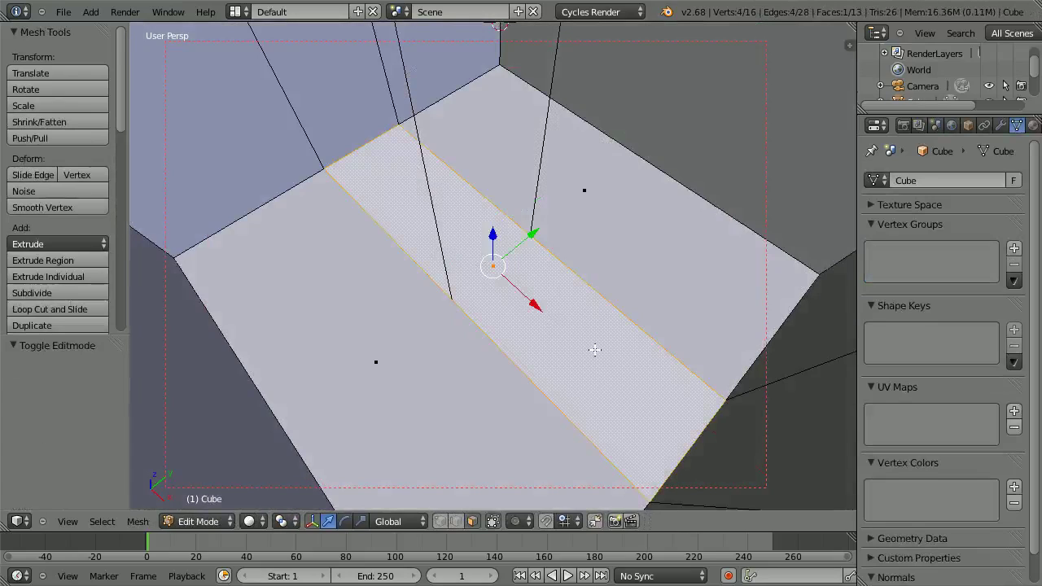
{"action": "left_click", "coordinate": [1032, 125]}
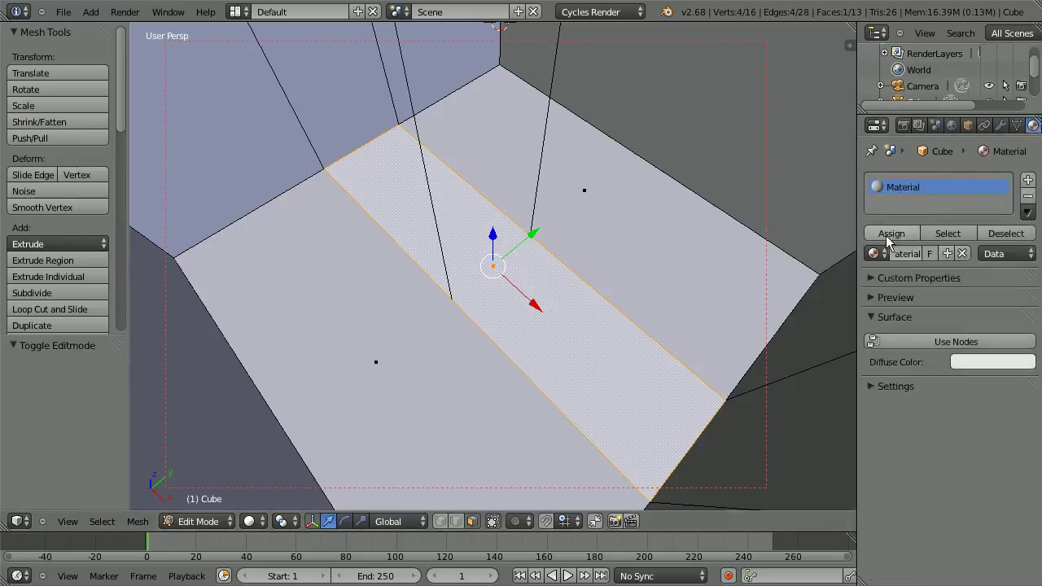
{"action": "left_click", "coordinate": [1028, 179]}
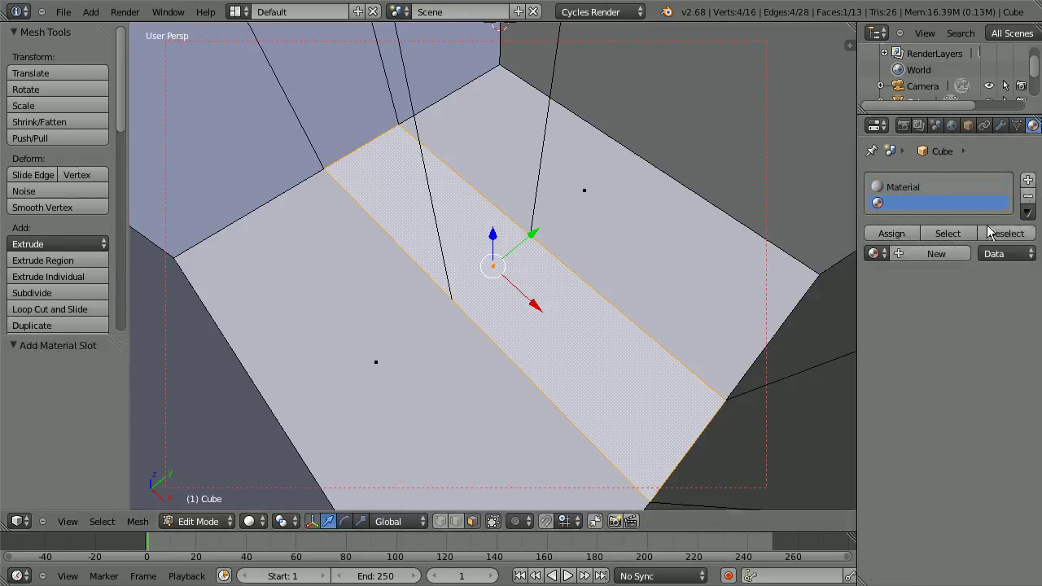
{"action": "left_click", "coordinate": [929, 253]}
{"action": "left_click", "coordinate": [968, 371]}
{"action": "left_click", "coordinate": [967, 168]}
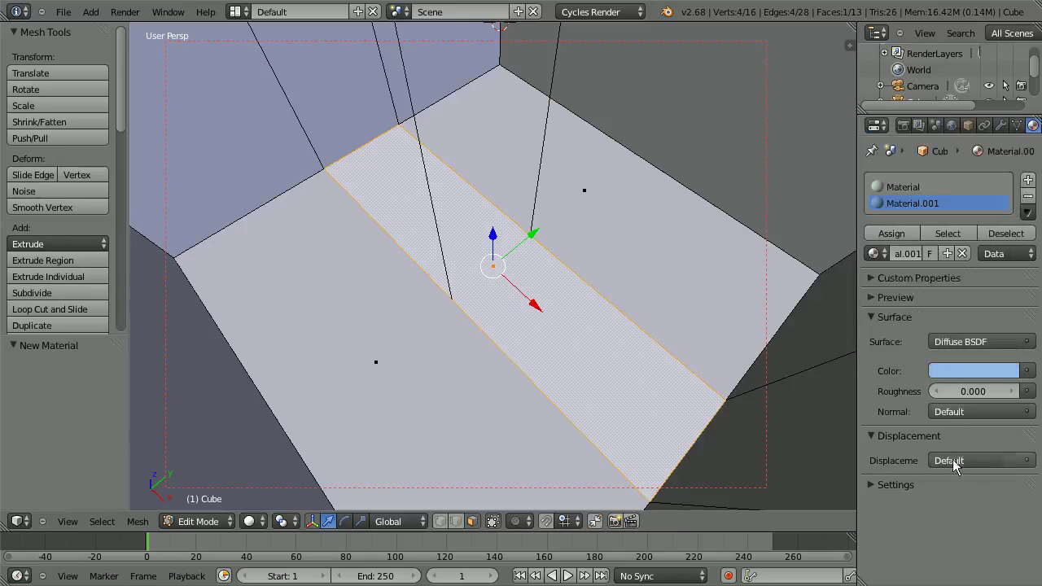
Step: Set the new material's viewport color to the same light blue, sampled from its diffuse color
{"action": "left_click", "coordinate": [895, 485]}
{"action": "left_click", "coordinate": [934, 526]}
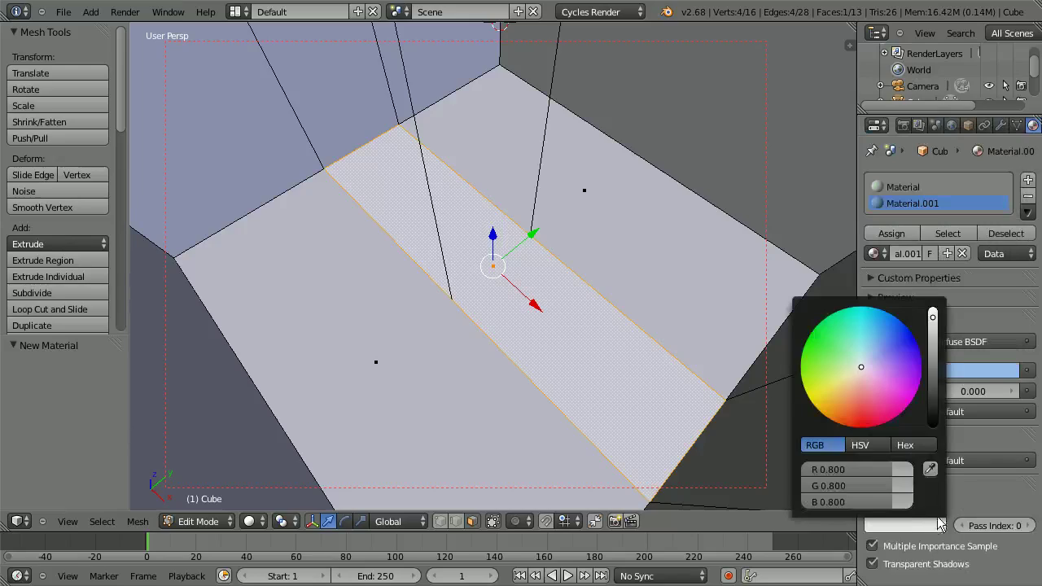
{"action": "left_click", "coordinate": [937, 459]}
{"action": "left_click", "coordinate": [962, 368]}
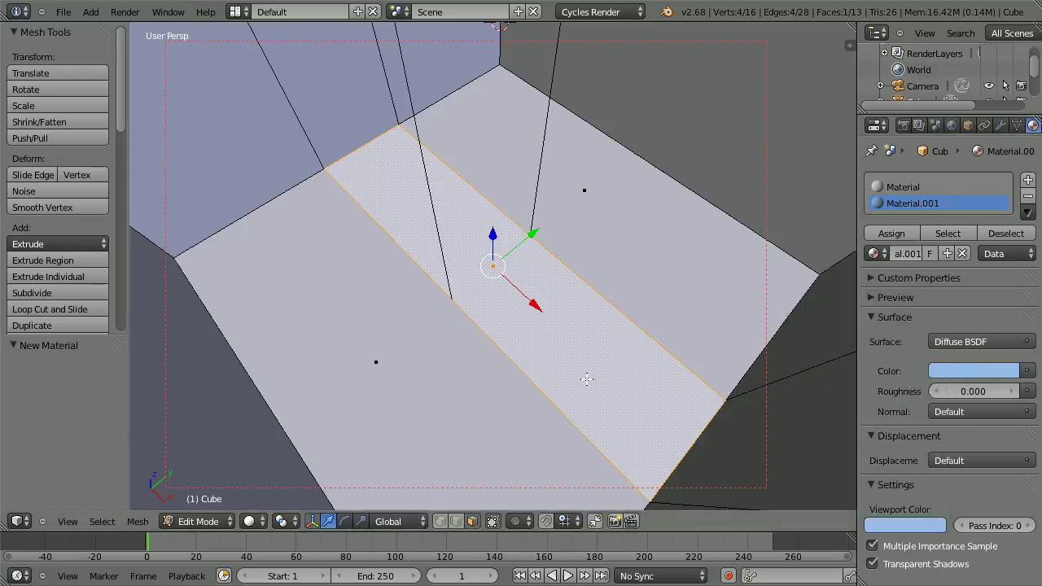
Step: Assign the light blue material to the middle strip of the column's floor and return to Object Mode
{"action": "key", "text": "Tab"}
{"action": "middle_click_drag", "start_coordinate": [581, 375], "coordinate": [578, 363]}
{"action": "key", "text": "Tab"}
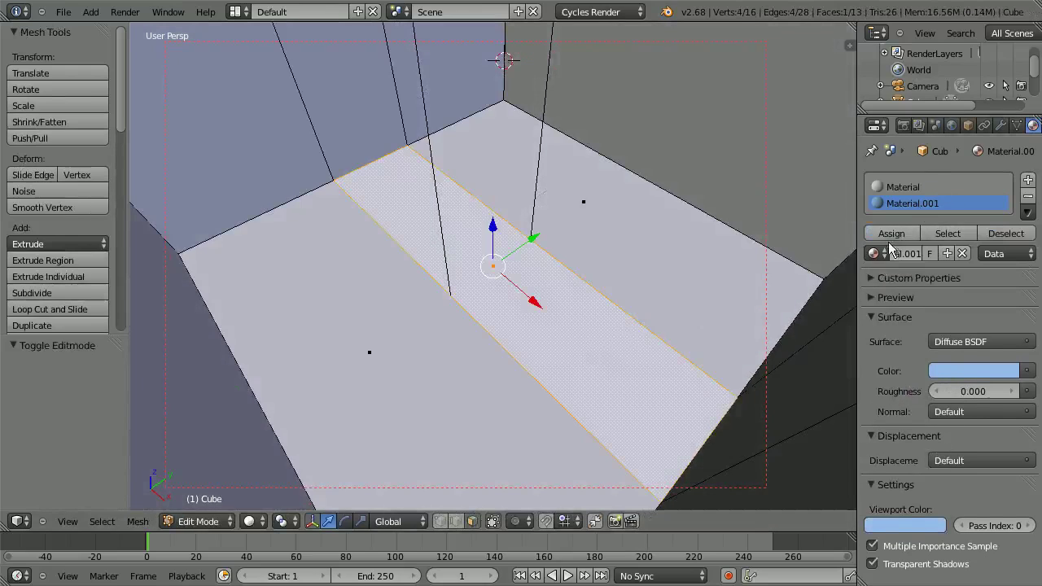
{"action": "left_click", "coordinate": [891, 233]}
{"action": "key", "text": "Tab"}
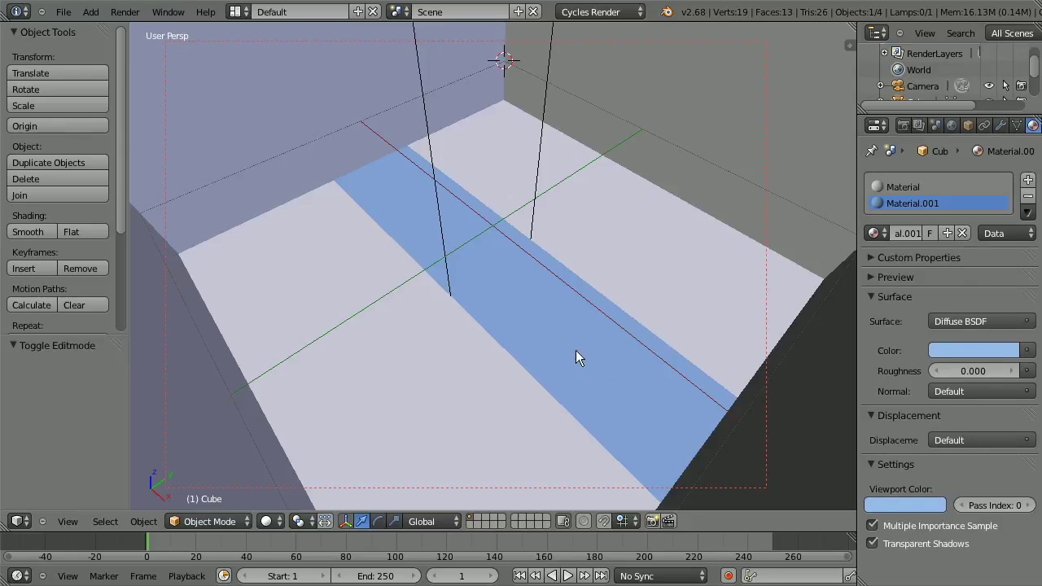
Step: Select the two-line angle object, switch the viewport to Rendered shading and set a render border around the strip's centre
{"action": "right_click", "coordinate": [537, 188]}
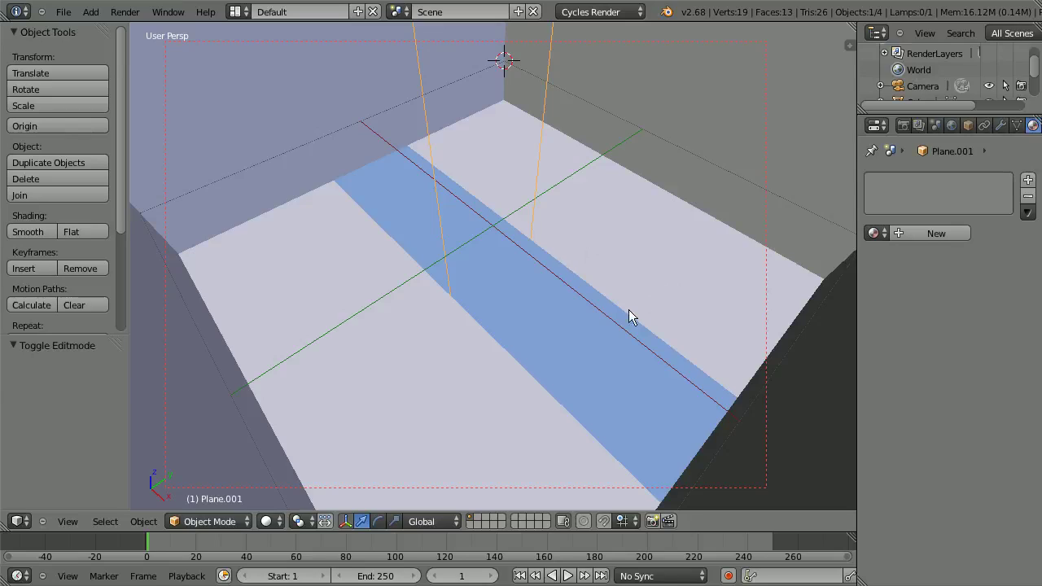
{"action": "left_click", "coordinate": [275, 521]}
{"action": "left_click", "coordinate": [326, 415]}
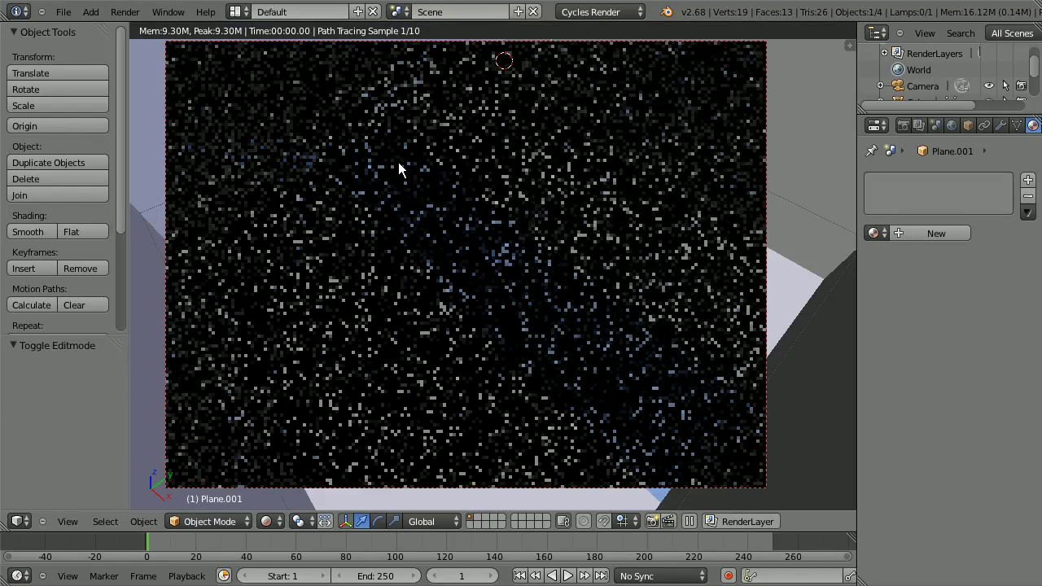
{"action": "key", "text": "ctrl+b"}
{"action": "left_click_drag", "start_coordinate": [395, 149], "coordinate": [593, 393]}
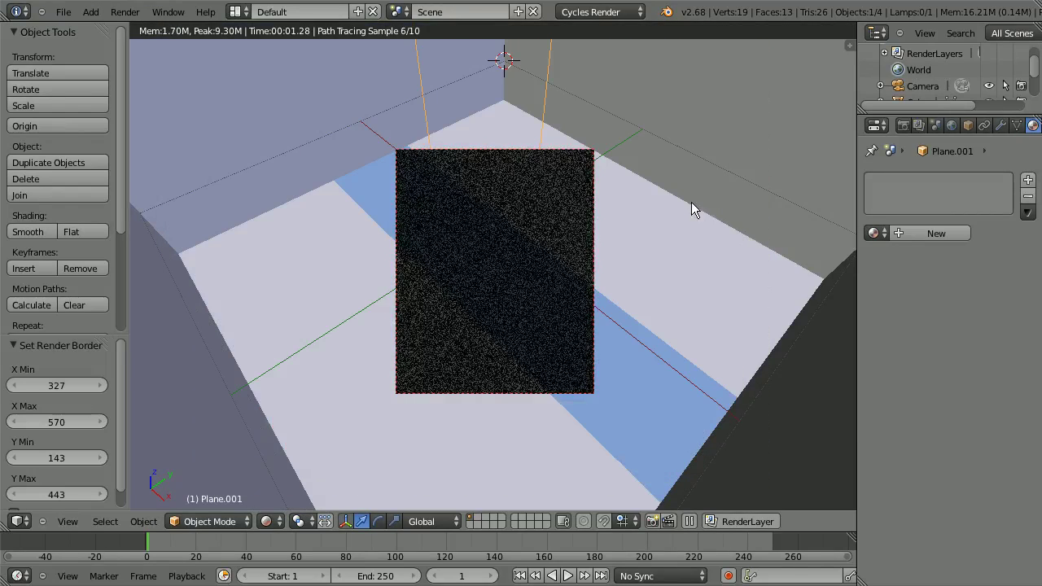
Step: Enable CUDA as the compute device in the preferences and set the scene's render device to GPU Compute
{"action": "key", "text": "ctrl+alt+u"}
{"action": "left_click", "coordinate": [944, 39]}
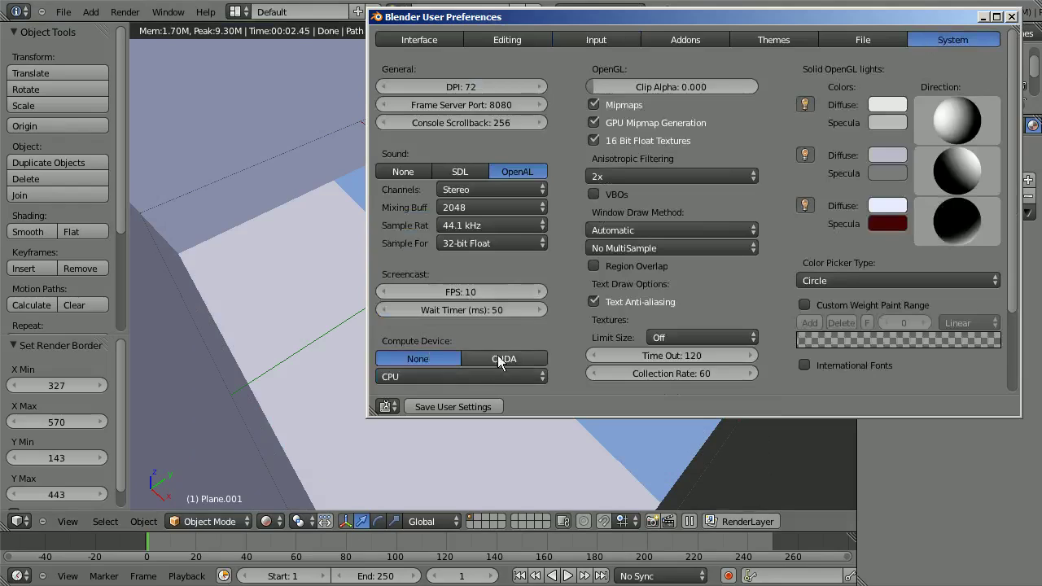
{"action": "left_click", "coordinate": [499, 361]}
{"action": "left_click", "coordinate": [1010, 16]}
{"action": "left_click", "coordinate": [902, 126]}
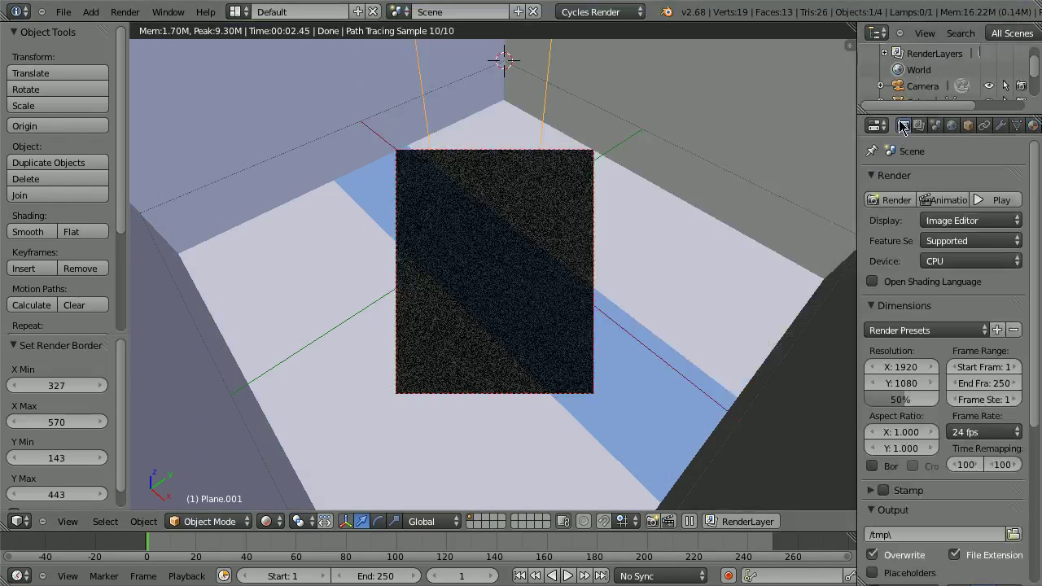
{"action": "left_click", "coordinate": [936, 259]}
{"action": "left_click", "coordinate": [943, 227]}
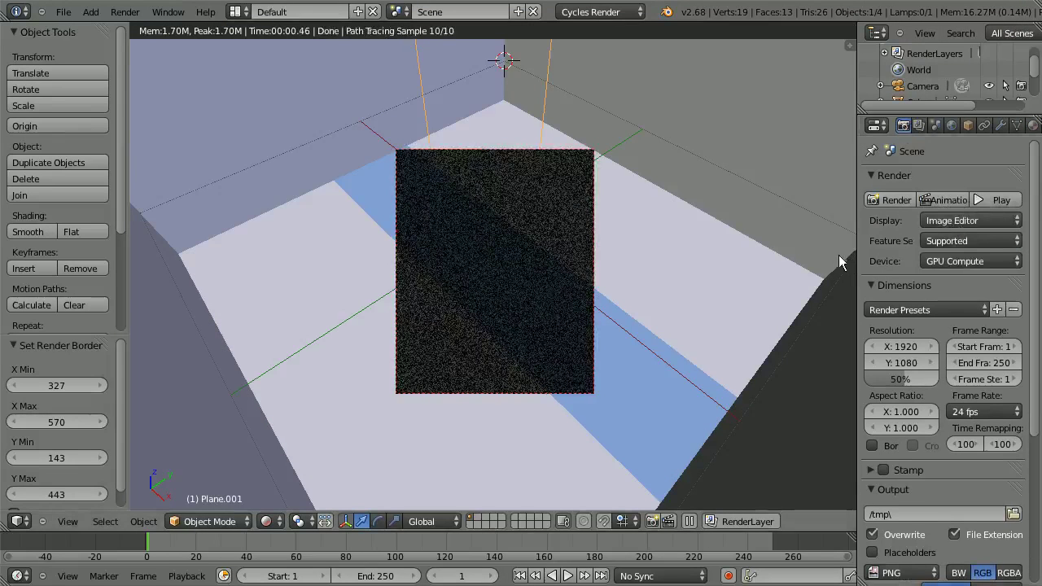
Step: Redefine the render border so it covers most of the column's floor and the blue strip
{"action": "key", "text": "ctrl+b"}
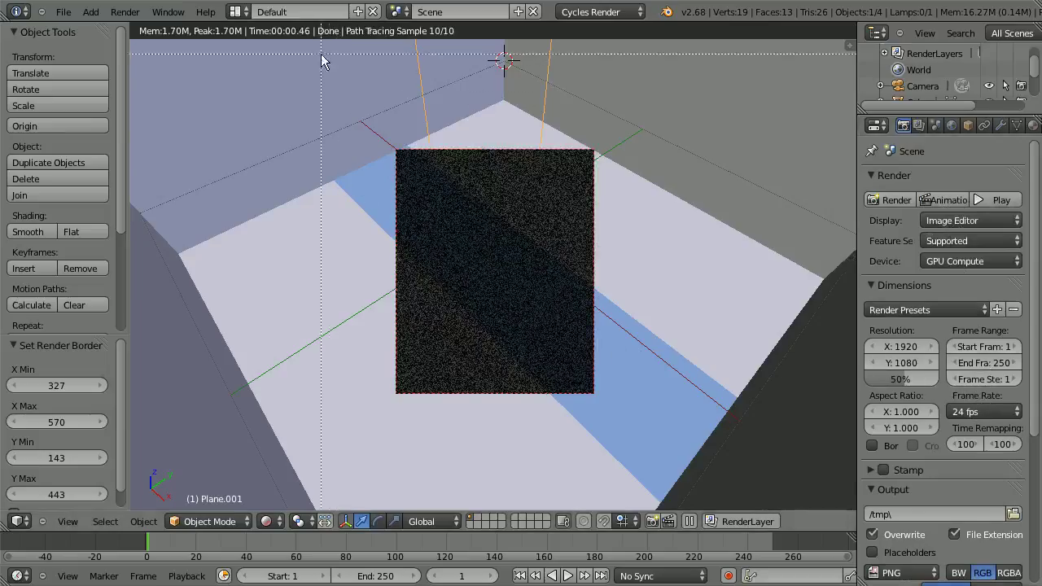
{"action": "left_click_drag", "start_coordinate": [319, 59], "coordinate": [787, 528]}
{"action": "key", "text": "ctrl+b"}
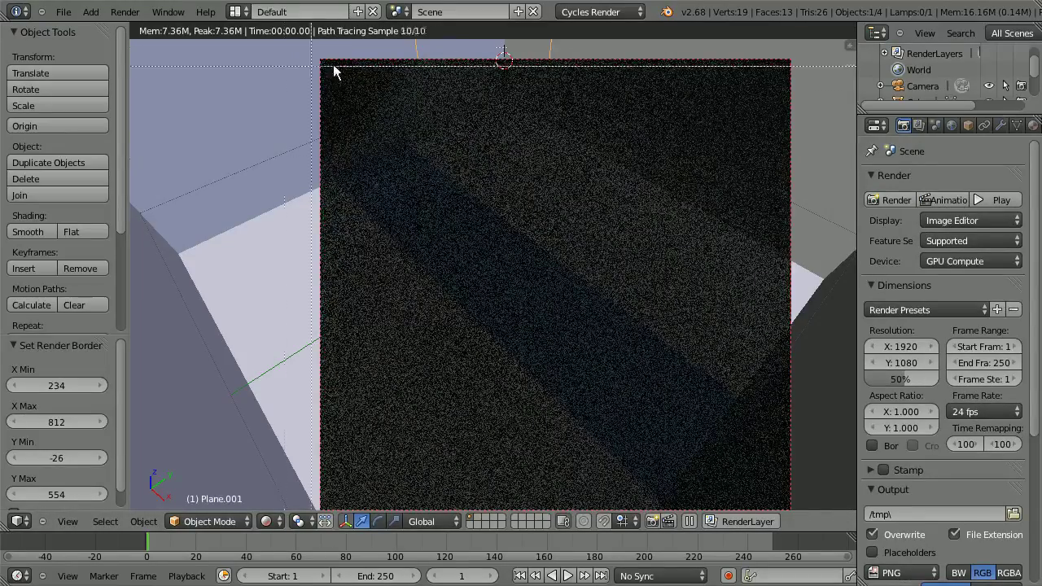
{"action": "left_click_drag", "start_coordinate": [351, 59], "coordinate": [717, 467]}
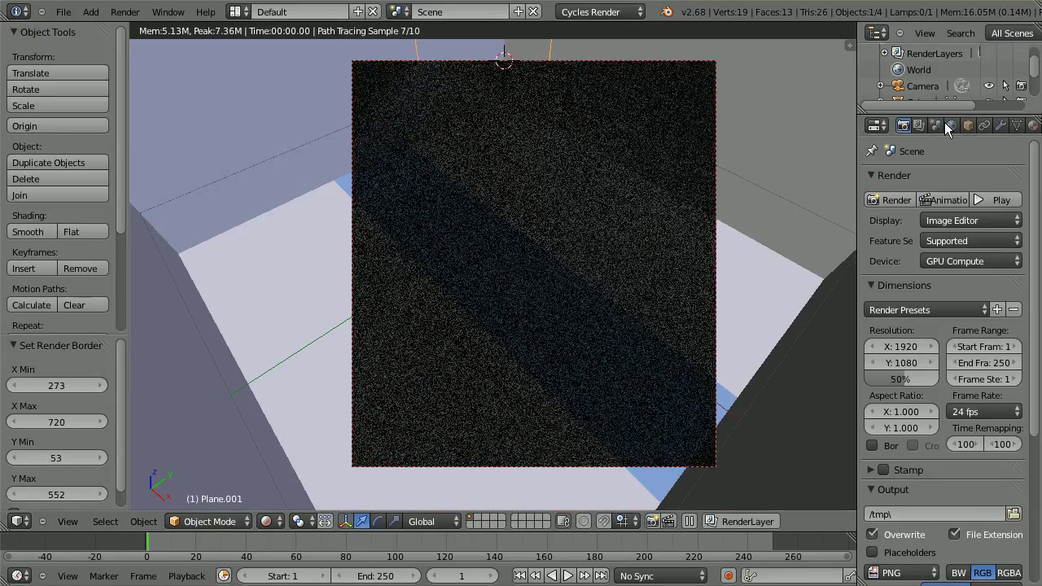
Step: Set every transparency and bounce limit in the render's Light Paths settings to 0 and enable No Caustics
{"action": "scroll", "coordinate": [935, 468], "scroll_direction": "down", "scroll_amount": 2}
{"action": "key", "text": "a"}
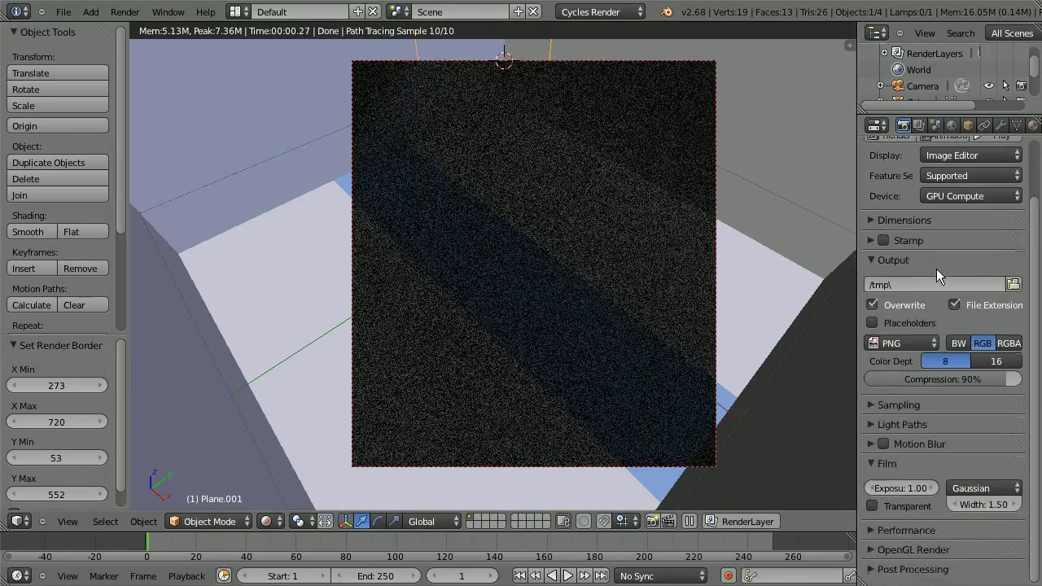
{"action": "key", "text": "a"}
{"action": "left_click", "coordinate": [910, 307]}
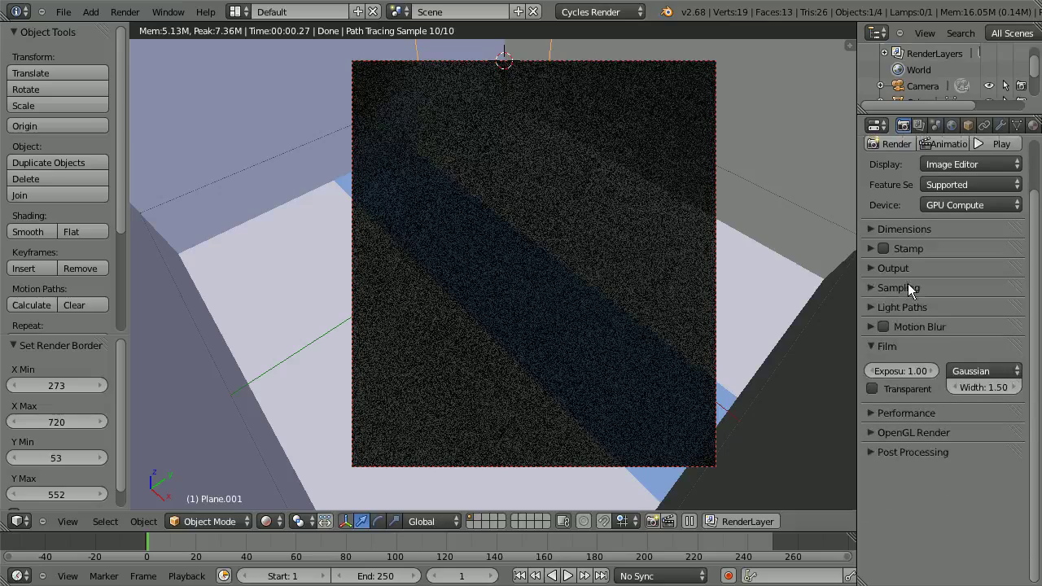
{"action": "left_click", "coordinate": [907, 487]}
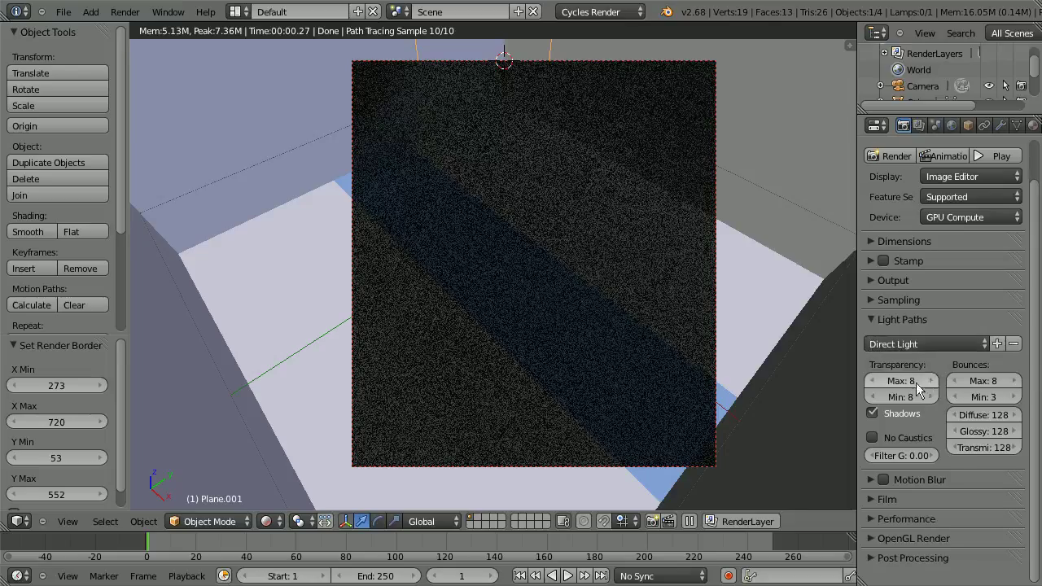
{"action": "left_click_drag", "start_coordinate": [918, 384], "coordinate": [898, 398]}
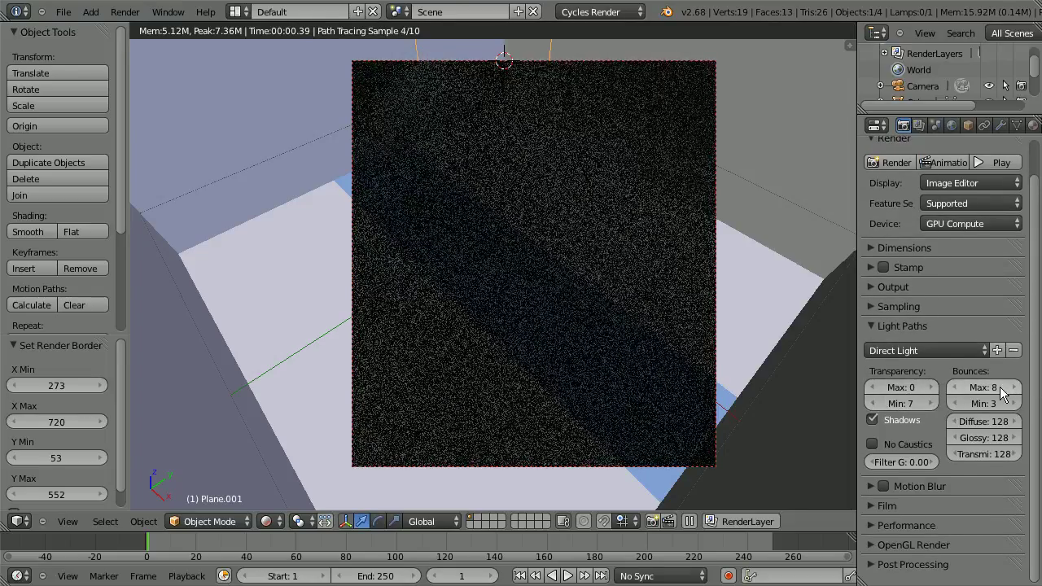
{"action": "left_click_drag", "start_coordinate": [1000, 388], "coordinate": [965, 449]}
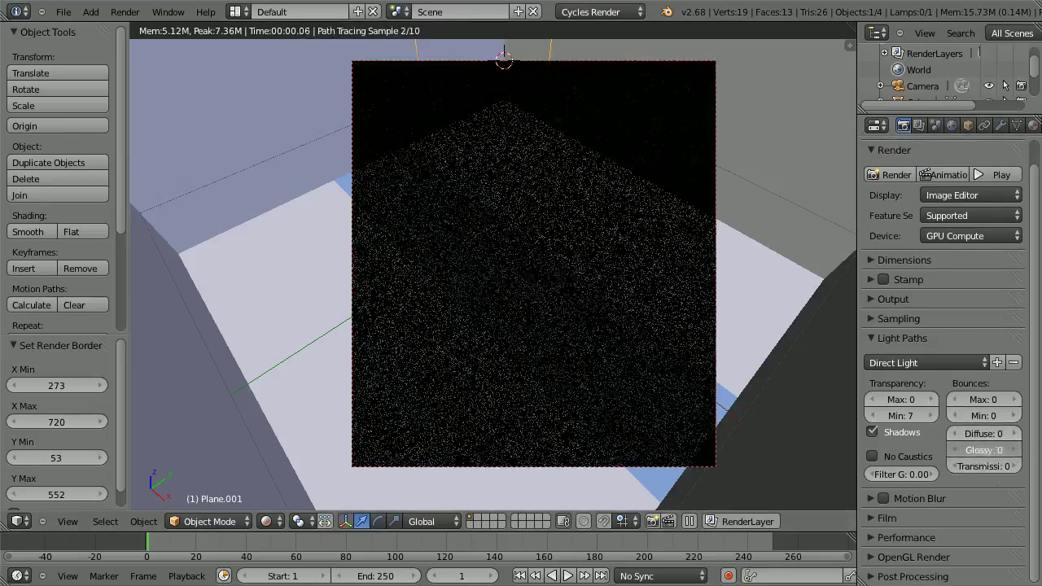
{"action": "left_click", "coordinate": [873, 458]}
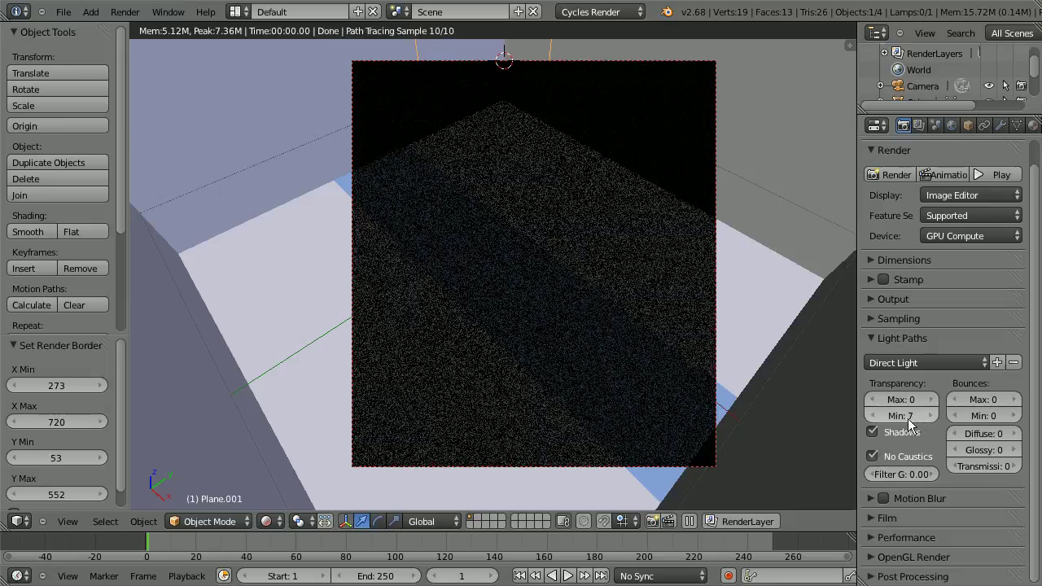
{"action": "left_click_drag", "start_coordinate": [908, 421], "coordinate": [773, 410]}
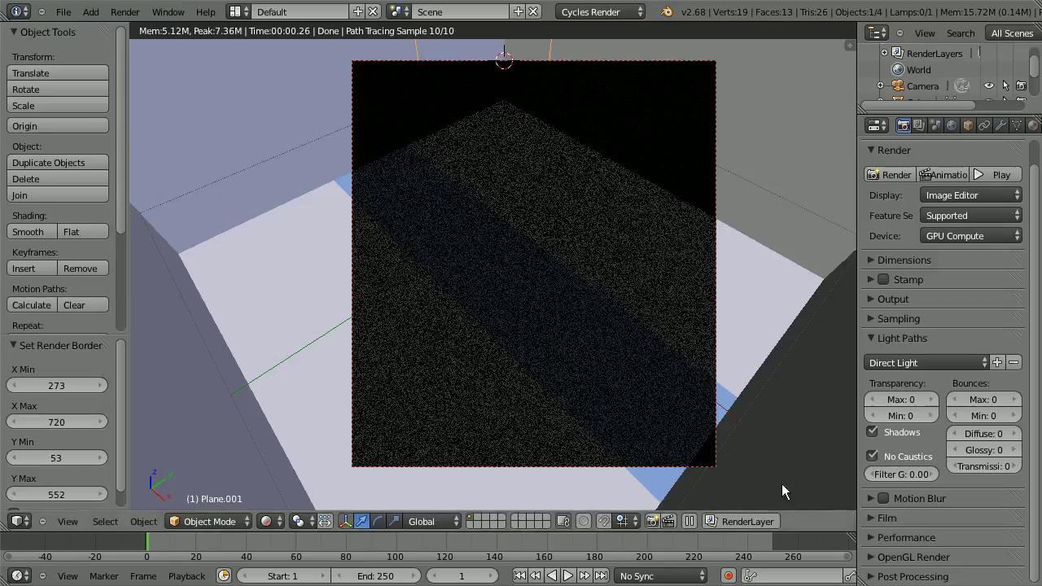
Step: Split the 3D view in two and frame the whole column and the sun lamp in the new Solid-shaded view without its tool shelf
{"action": "left_click_drag", "start_coordinate": [5, 527], "coordinate": [427, 493]}
{"action": "scroll", "coordinate": [280, 402], "scroll_direction": "down", "scroll_amount": 1}
{"action": "key", "text": "t"}
{"action": "scroll", "coordinate": [275, 385], "scroll_direction": "down", "scroll_amount": 4}
{"action": "scroll", "coordinate": [269, 367], "scroll_direction": "down", "scroll_amount": 2}
{"action": "middle_click_drag", "start_coordinate": [240, 248], "coordinate": [259, 279], "text": "shift"}
{"action": "scroll", "coordinate": [231, 293], "scroll_direction": "down", "scroll_amount": 6}
Step: Select the sun lamp beside the column and set its size to 0.01
{"action": "right_click", "coordinate": [259, 287]}
{"action": "scroll", "coordinate": [252, 326], "scroll_direction": "up", "scroll_amount": 7}
{"action": "left_click", "coordinate": [1000, 125]}
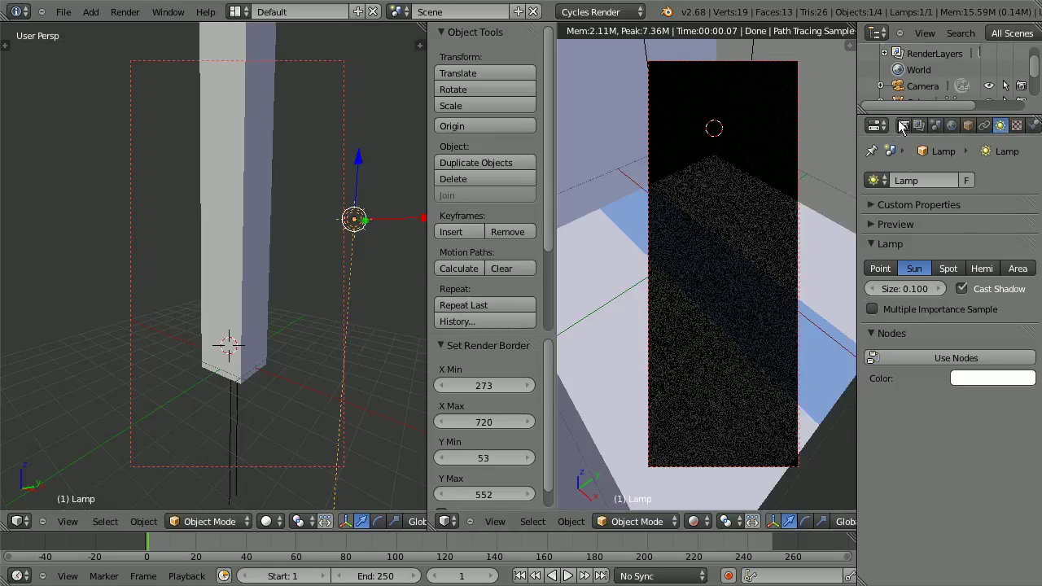
{"action": "left_click", "coordinate": [906, 289]}
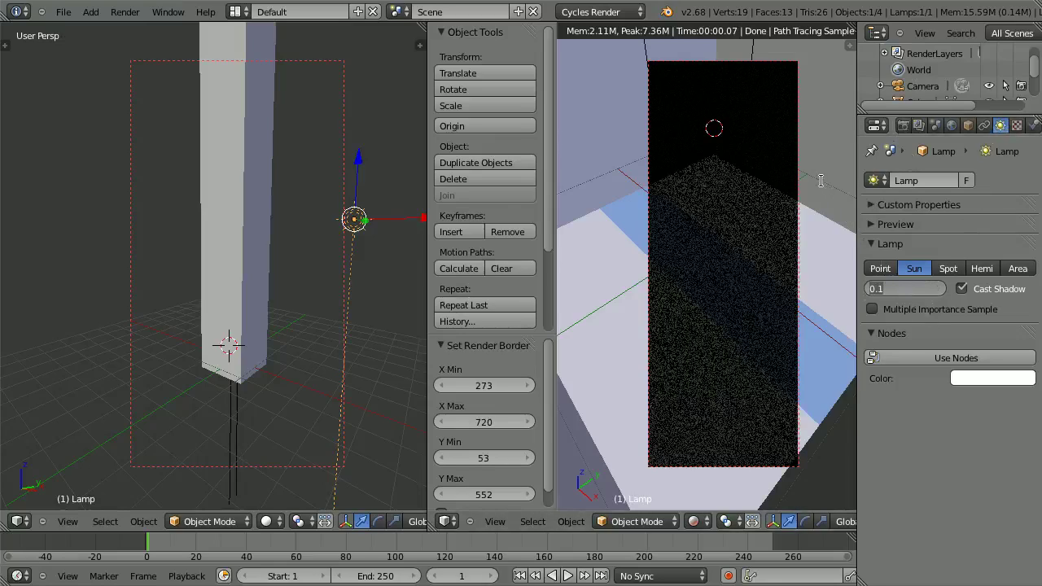
{"action": "key", "text": "Return"}
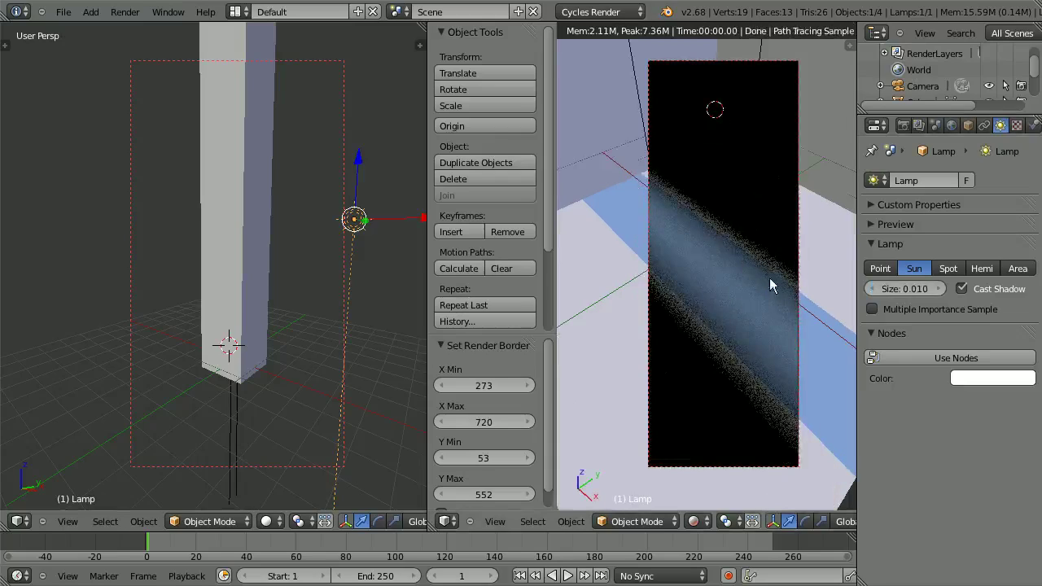
Step: Set the sun lamp's size to 0.005 and view the light's edge on the blue strip up close in the rendered view
{"action": "left_click", "coordinate": [896, 286]}
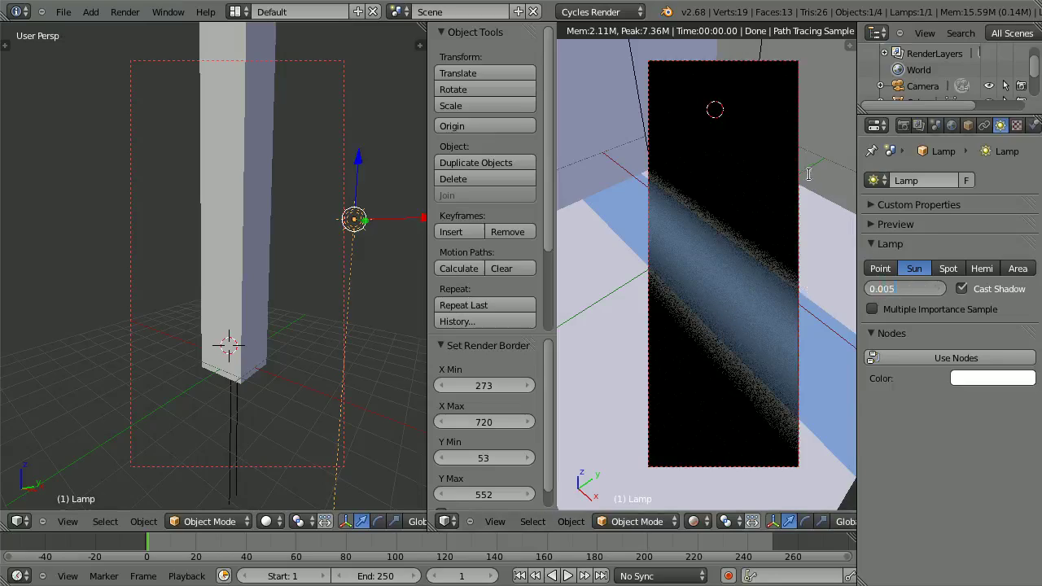
{"action": "key", "text": "Return"}
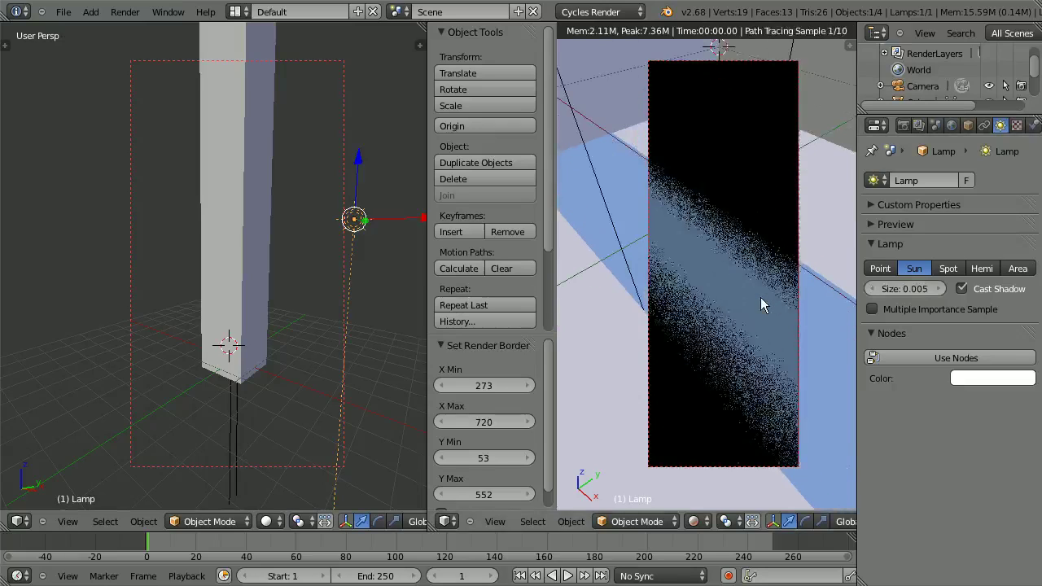
{"action": "scroll", "coordinate": [726, 320], "scroll_direction": "up", "scroll_amount": 4}
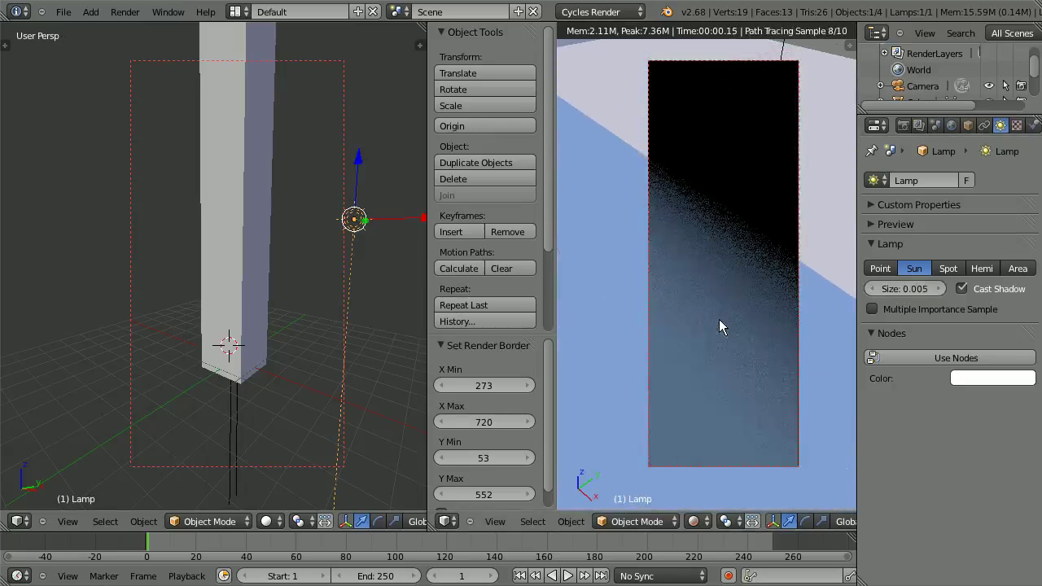
{"action": "middle_click_drag", "start_coordinate": [718, 325], "coordinate": [691, 346]}
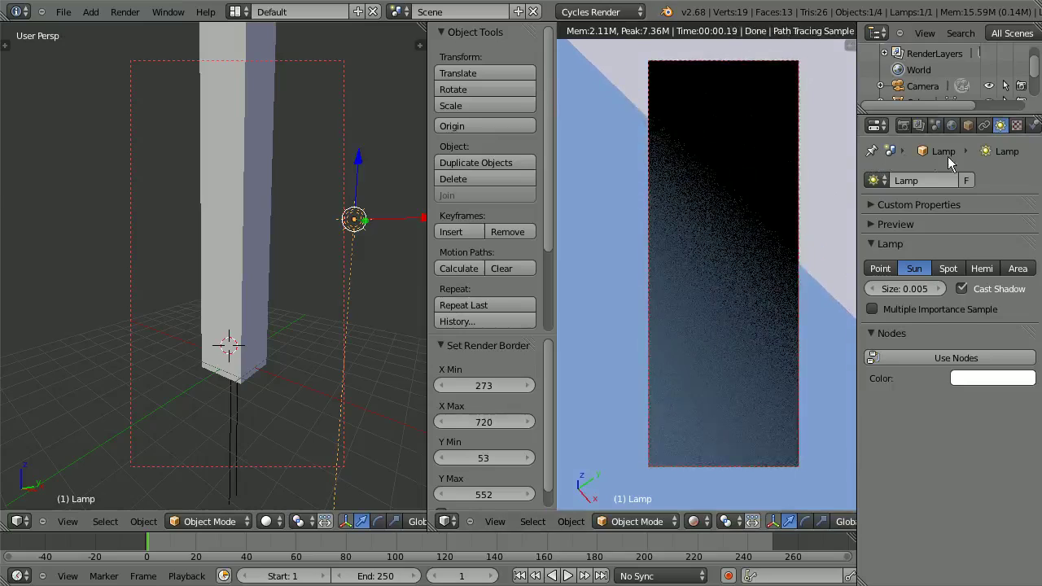
Step: Raise the preview sample count in the render's Sampling settings to 295
{"action": "left_click", "coordinate": [900, 126]}
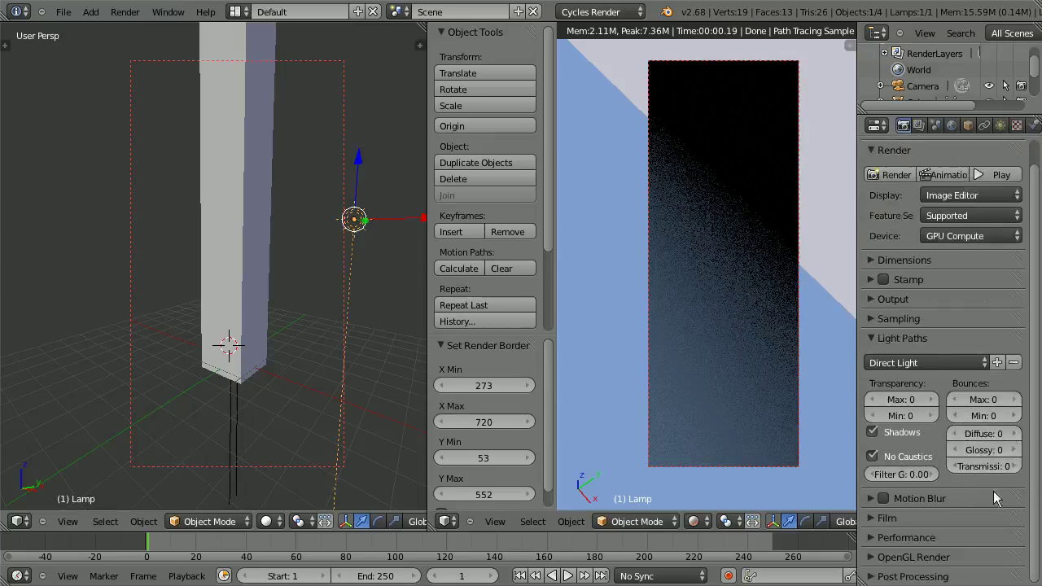
{"action": "left_click", "coordinate": [895, 339]}
{"action": "left_click", "coordinate": [895, 318]}
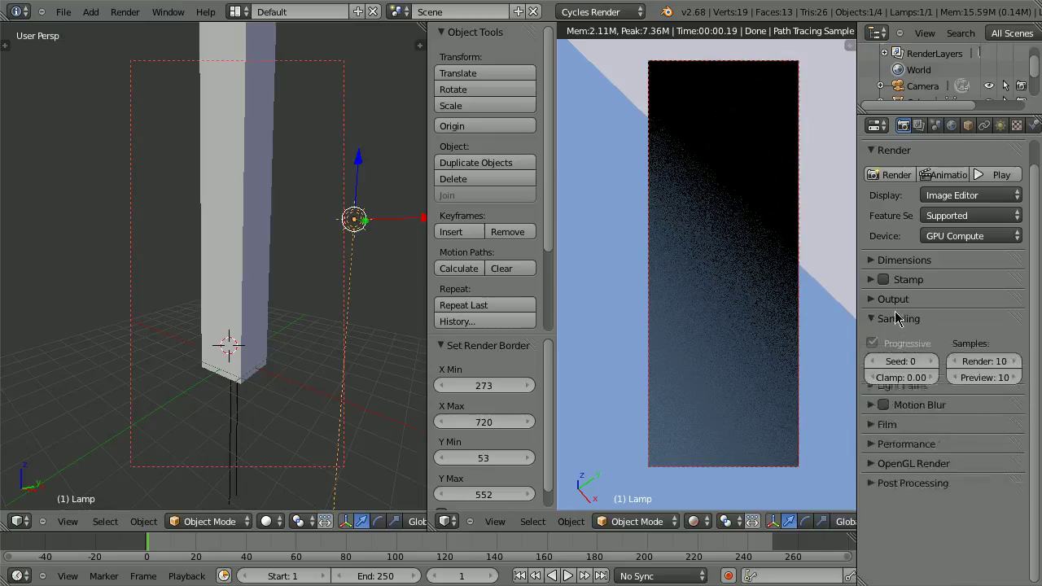
{"action": "left_click_drag", "start_coordinate": [984, 379], "coordinate": [1022, 378]}
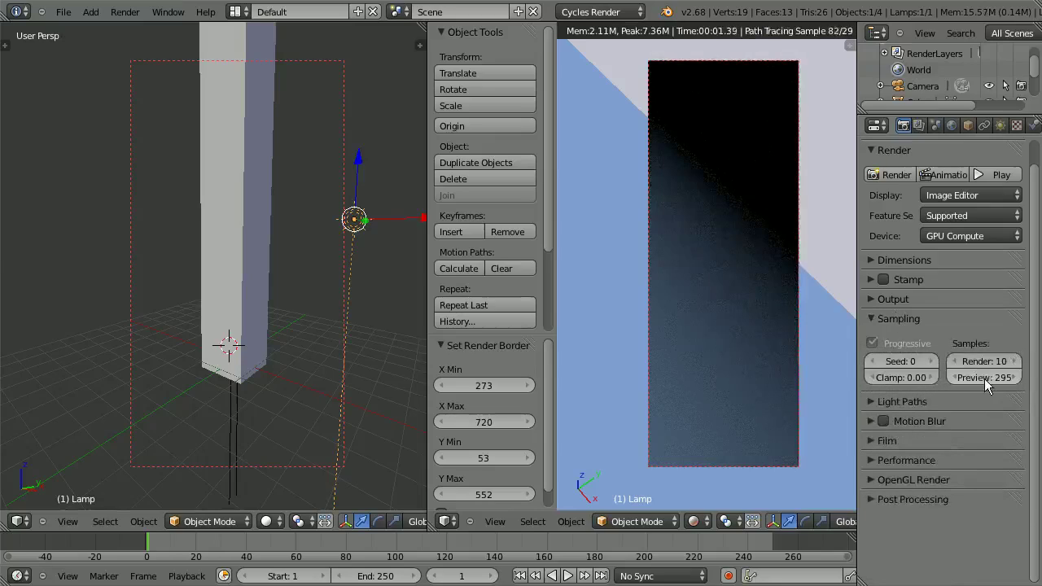
Step: Try a size of 0.0045 for the sun lamp
{"action": "left_click", "coordinate": [1000, 125]}
{"action": "left_click", "coordinate": [905, 285]}
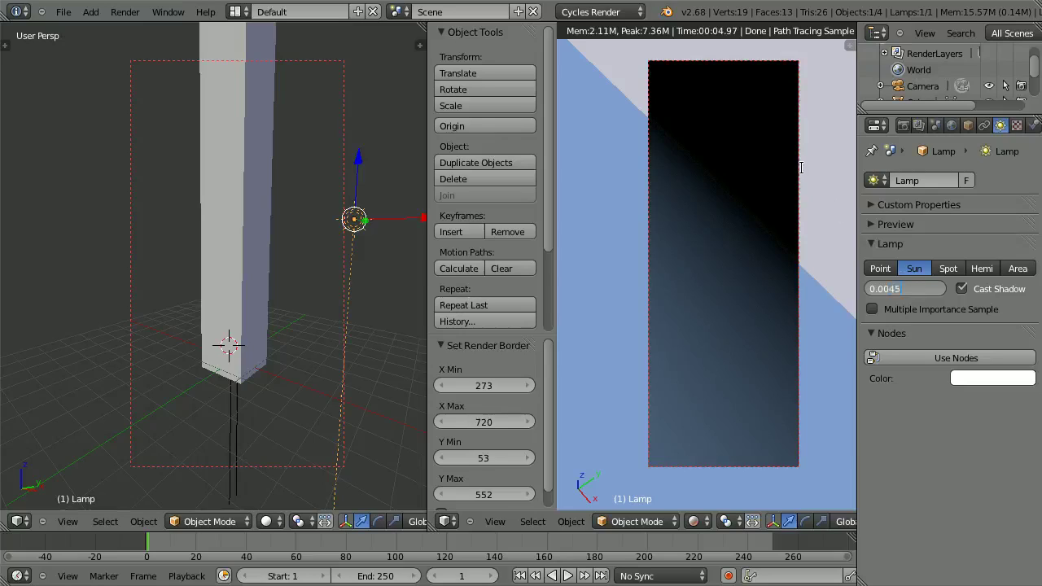
{"action": "key", "text": "Return"}
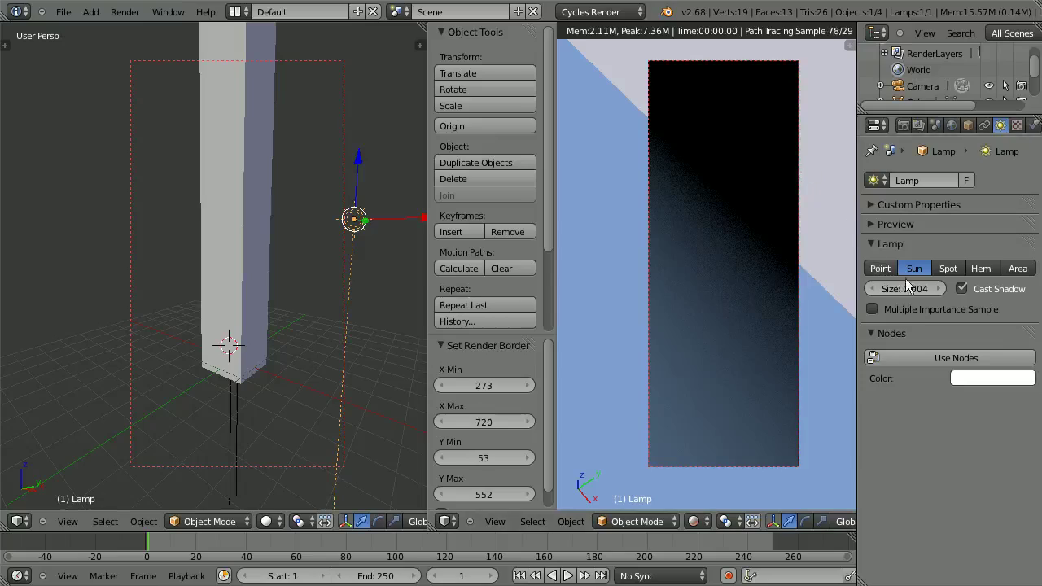
Step: Set the sun lamp's size back to 0.005 and re-enter the value to refresh the rendered preview
{"action": "left_click", "coordinate": [908, 293]}
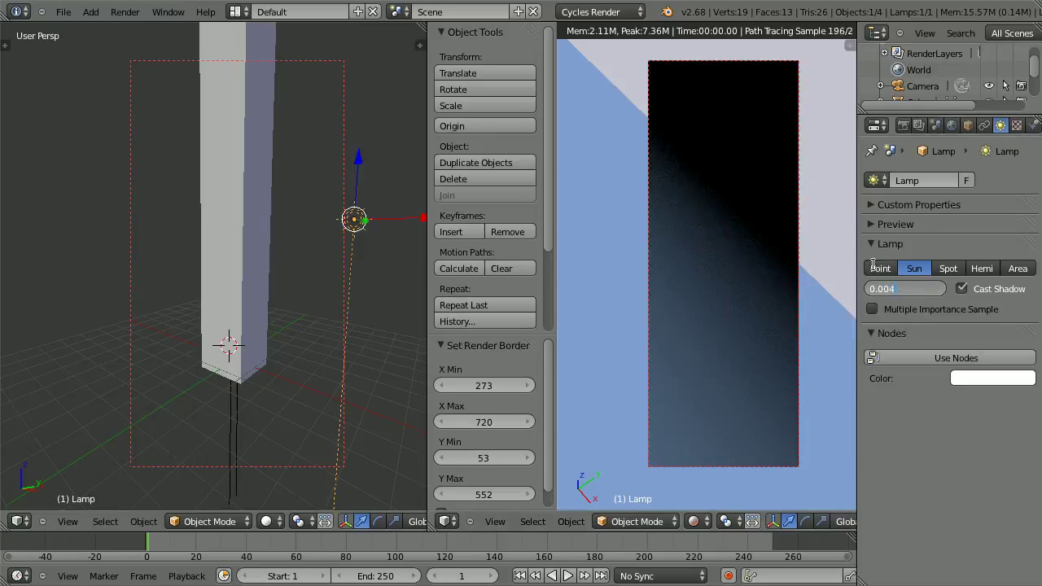
{"action": "type", "text": "0.005"}
{"action": "key", "text": "Return"}
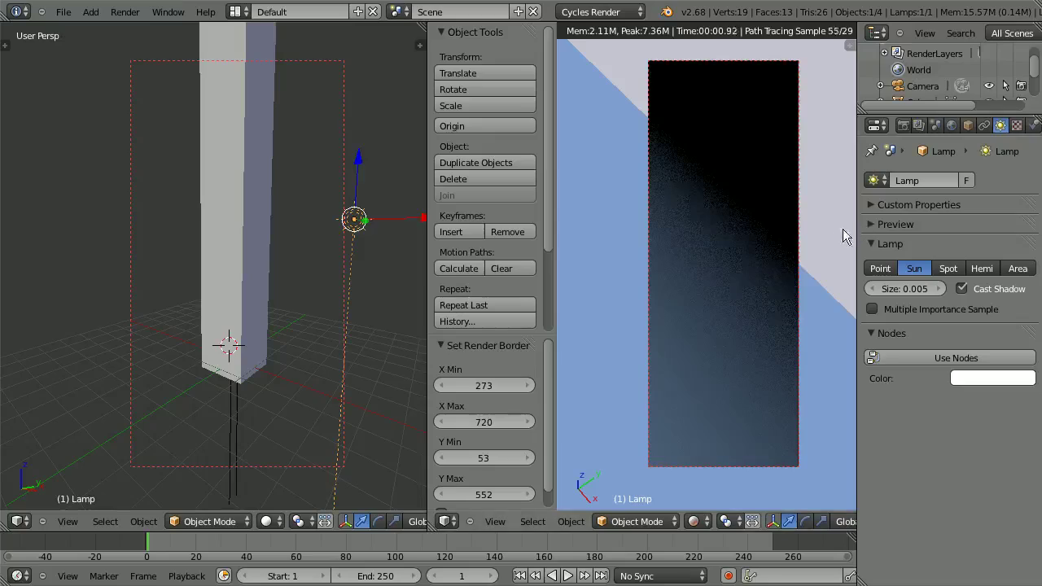
{"action": "left_click", "coordinate": [908, 288]}
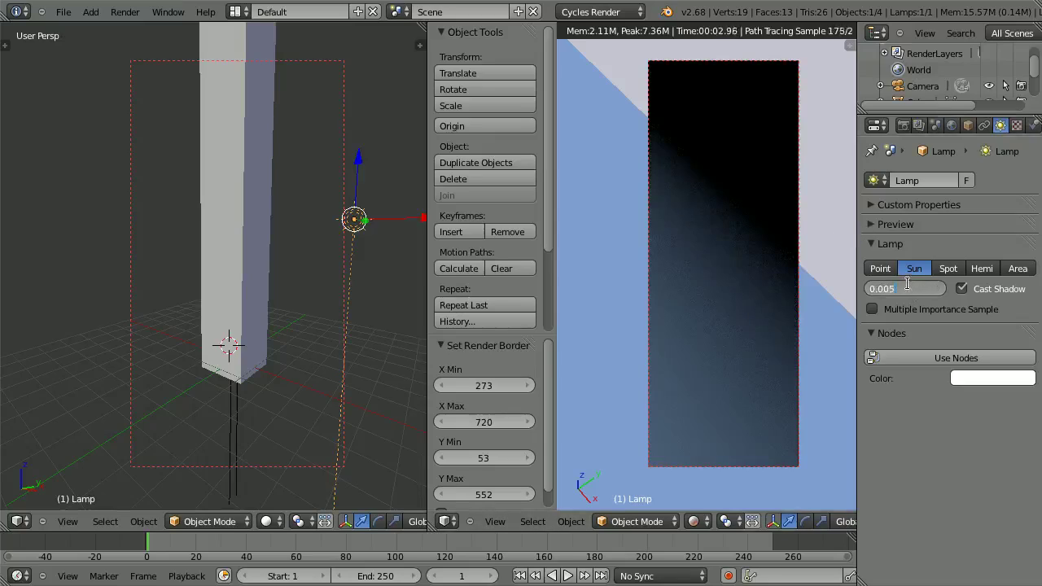
{"action": "left_click_drag", "start_coordinate": [900, 287], "coordinate": [839, 281]}
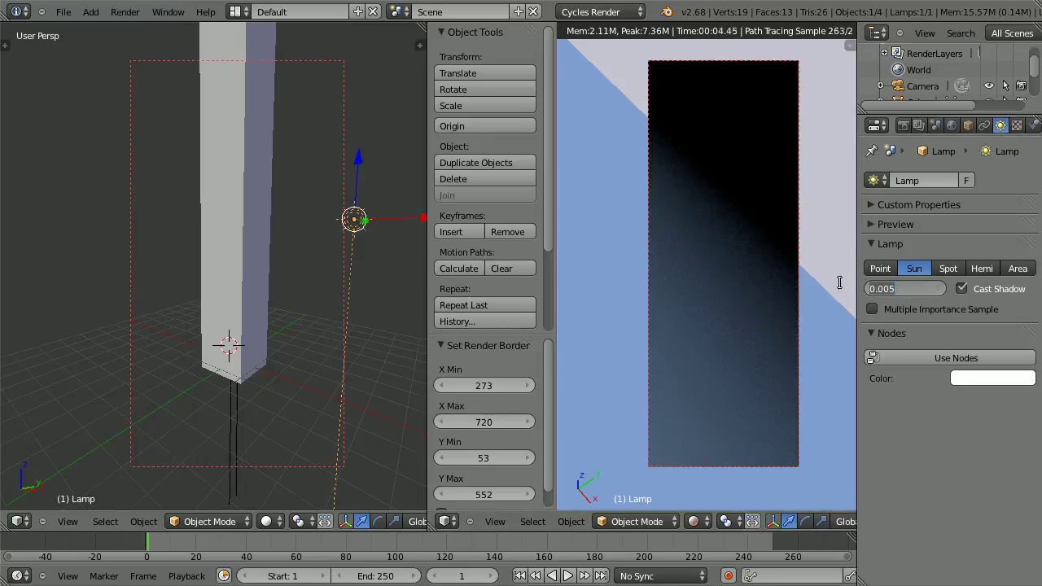
{"action": "left_click", "coordinate": [918, 286]}
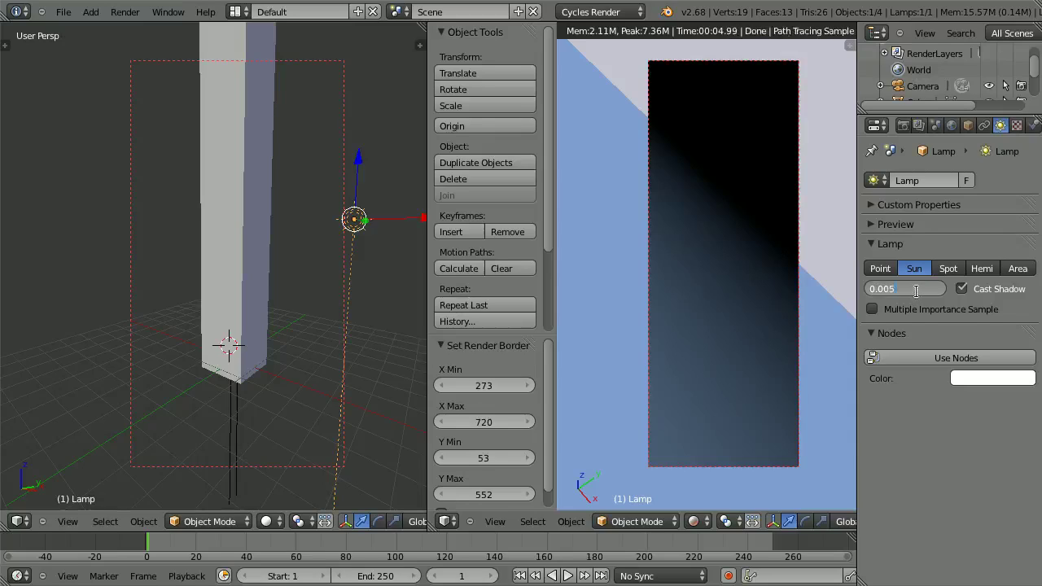
{"action": "key", "text": "Return"}
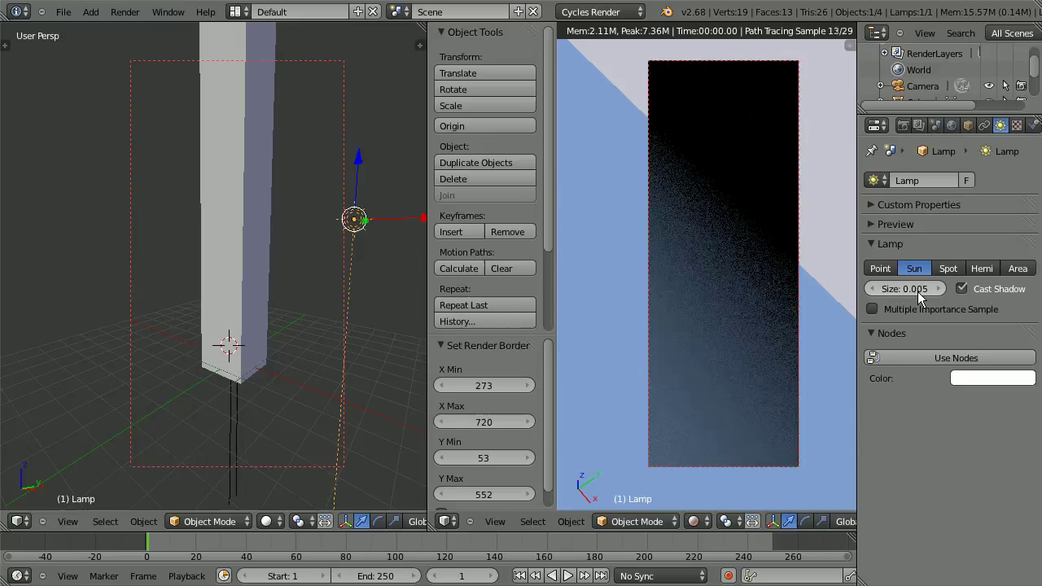
{"action": "left_click", "coordinate": [917, 290]}
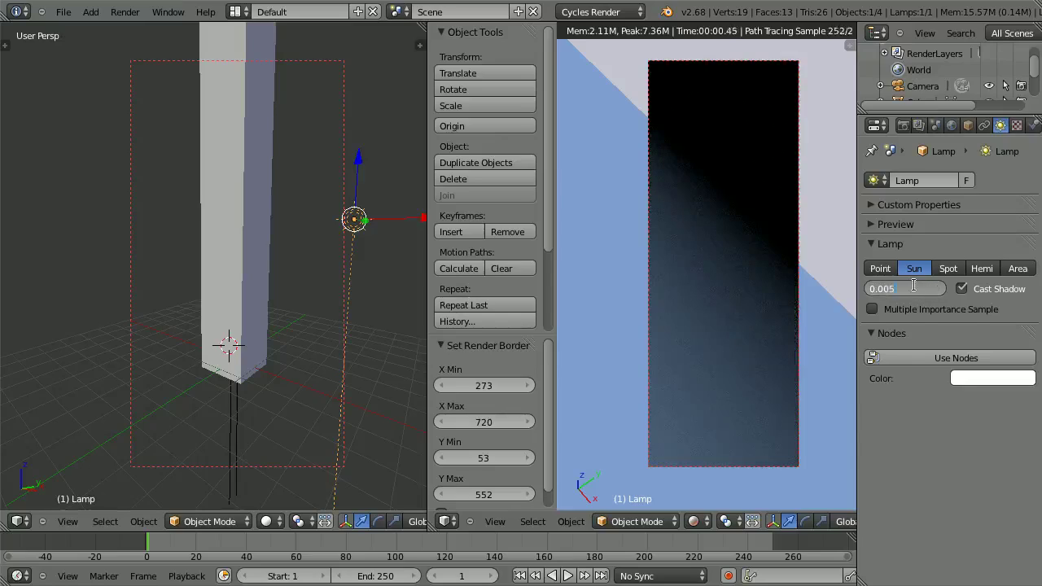
{"action": "key", "text": "Return"}
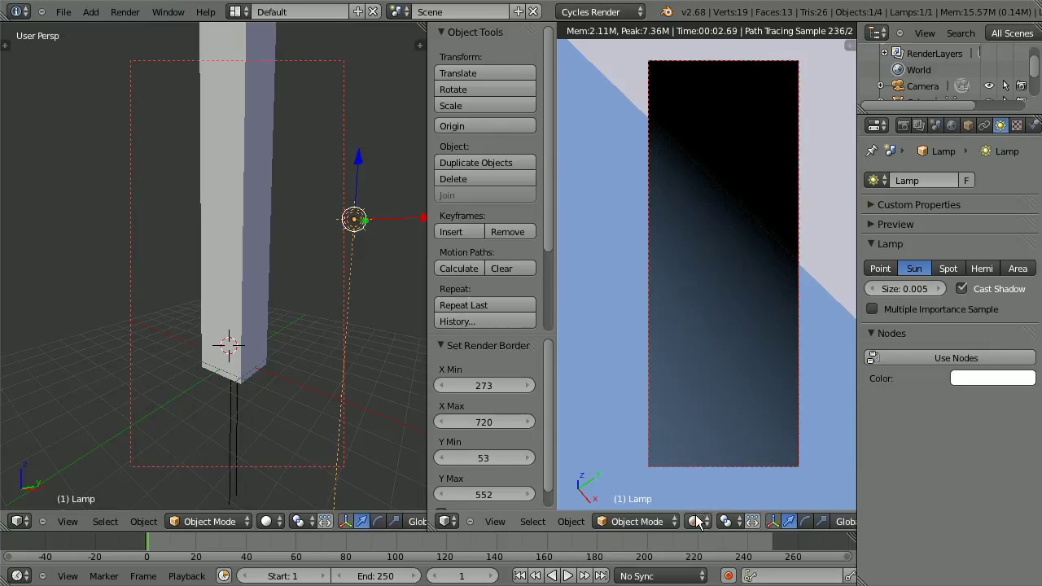
Step: Switch the rendered view back to Solid shading and frame the column's whole floor with the blue strip
{"action": "scroll", "coordinate": [710, 391], "scroll_direction": "down", "scroll_amount": 2}
{"action": "scroll", "coordinate": [709, 378], "scroll_direction": "down", "scroll_amount": 5}
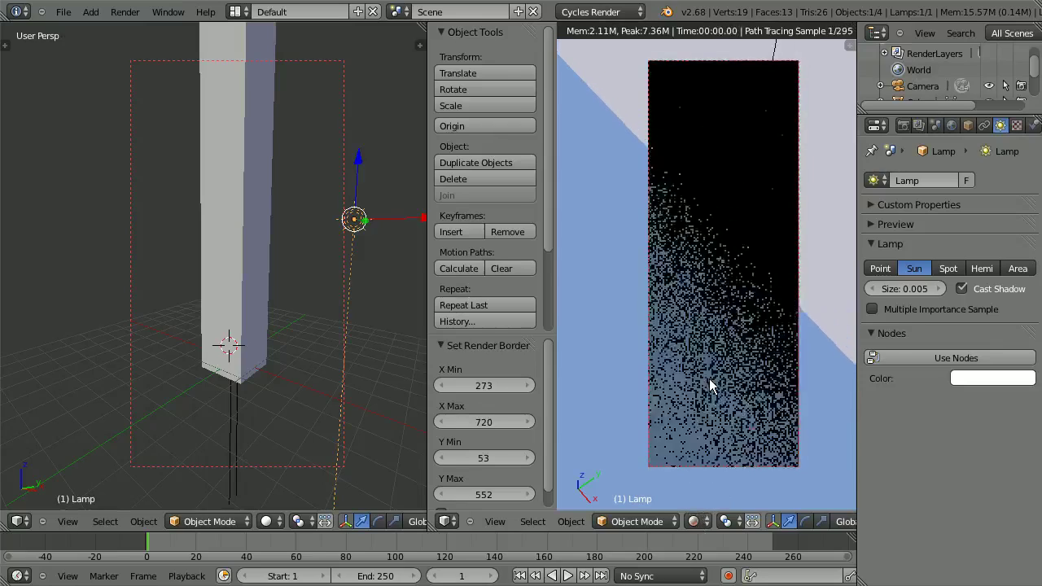
{"action": "scroll", "coordinate": [709, 377], "scroll_direction": "down", "scroll_amount": 3}
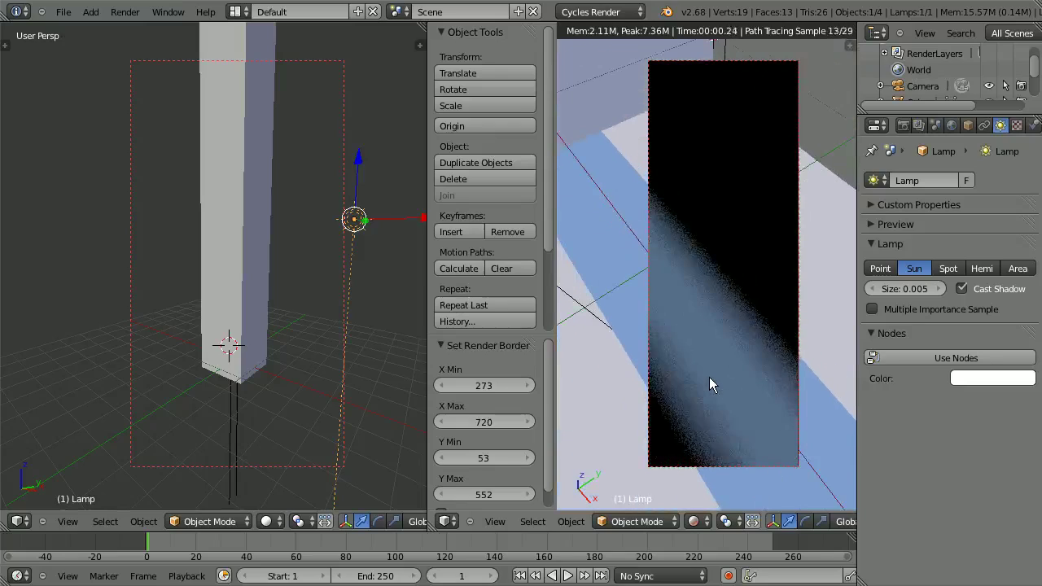
{"action": "middle_click_drag", "start_coordinate": [709, 376], "coordinate": [749, 365], "text": "shift"}
{"action": "left_click", "coordinate": [694, 521]}
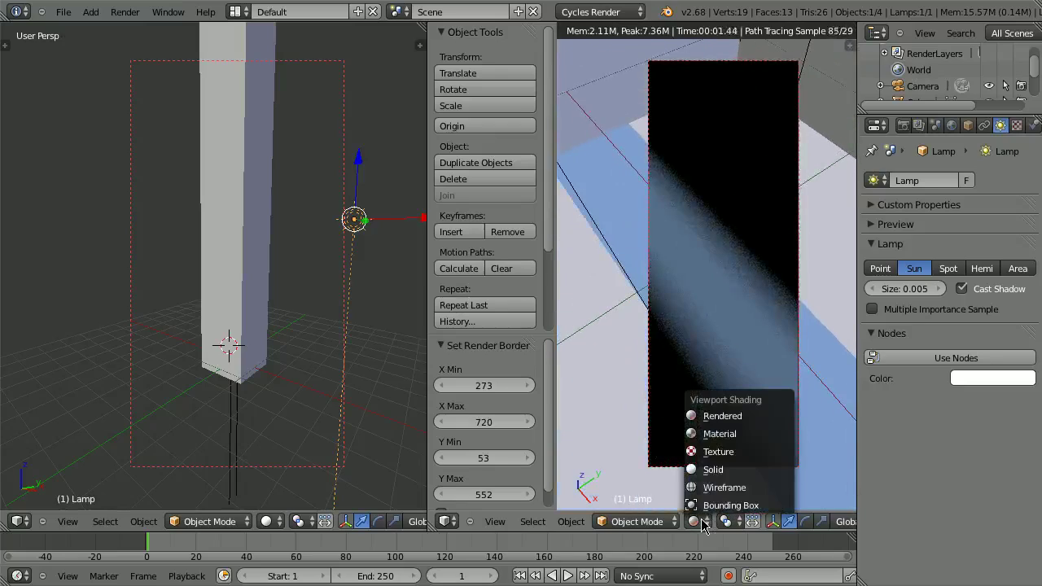
{"action": "left_click", "coordinate": [706, 467]}
{"action": "scroll", "coordinate": [722, 406], "scroll_direction": "down", "scroll_amount": 2}
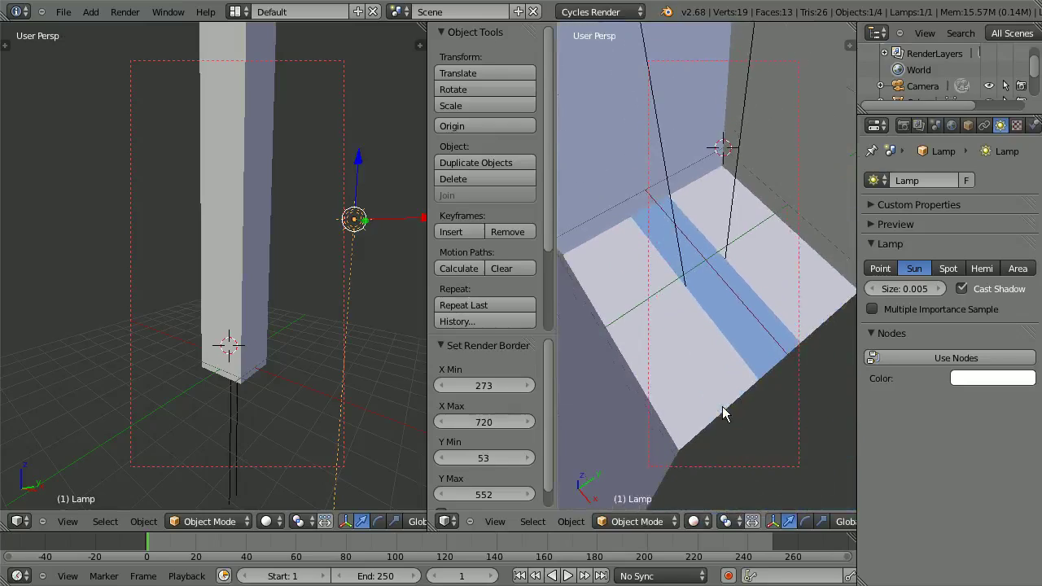
{"action": "middle_click_drag", "start_coordinate": [721, 406], "coordinate": [751, 430]}
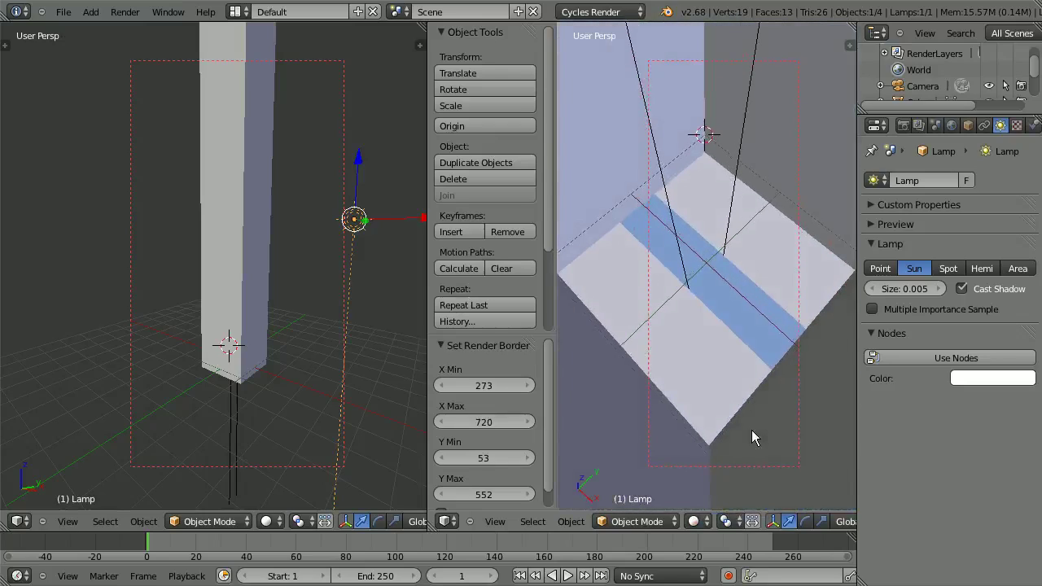